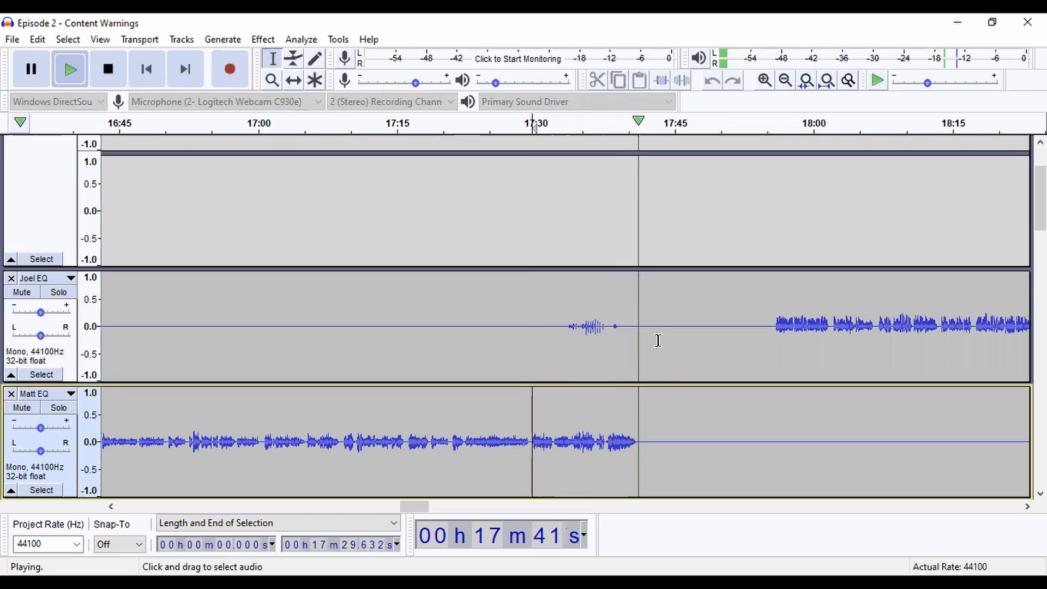
- Stop playback and import the audio file "Missing Pieces Makes Us Whole (Rhythmic Edi…" from the Scoring folder in Black Market Therapy
key("space")
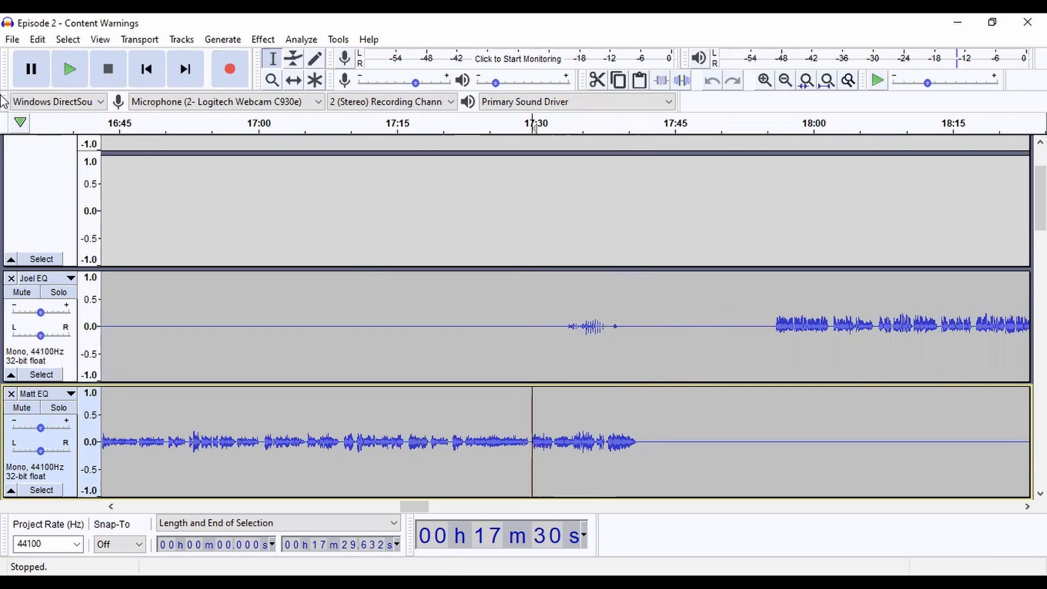
left_click(11, 40)
mouse_move(143, 171)
left_click(180, 170)
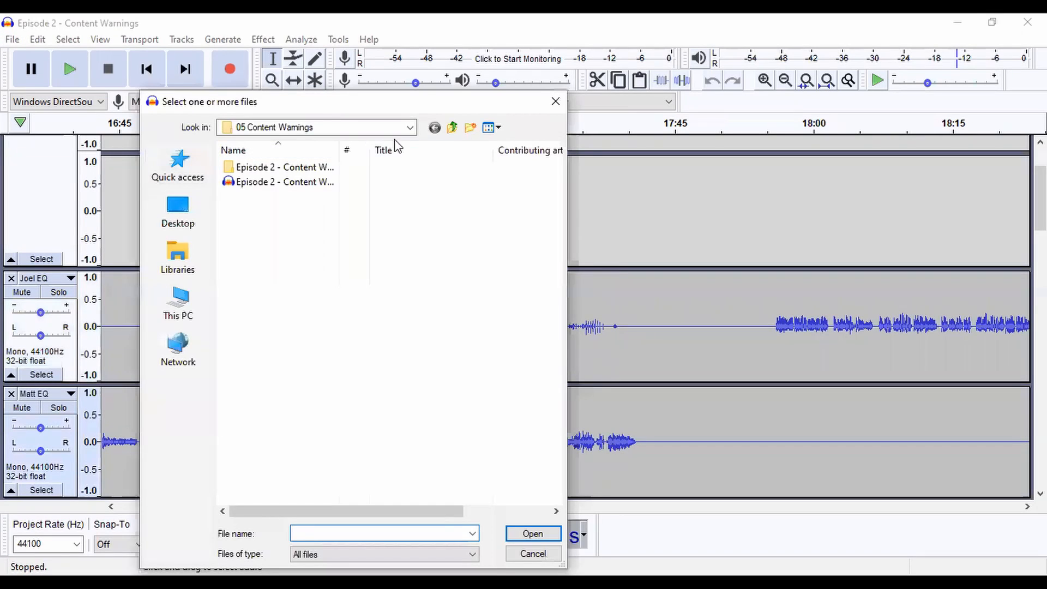
left_click(454, 130)
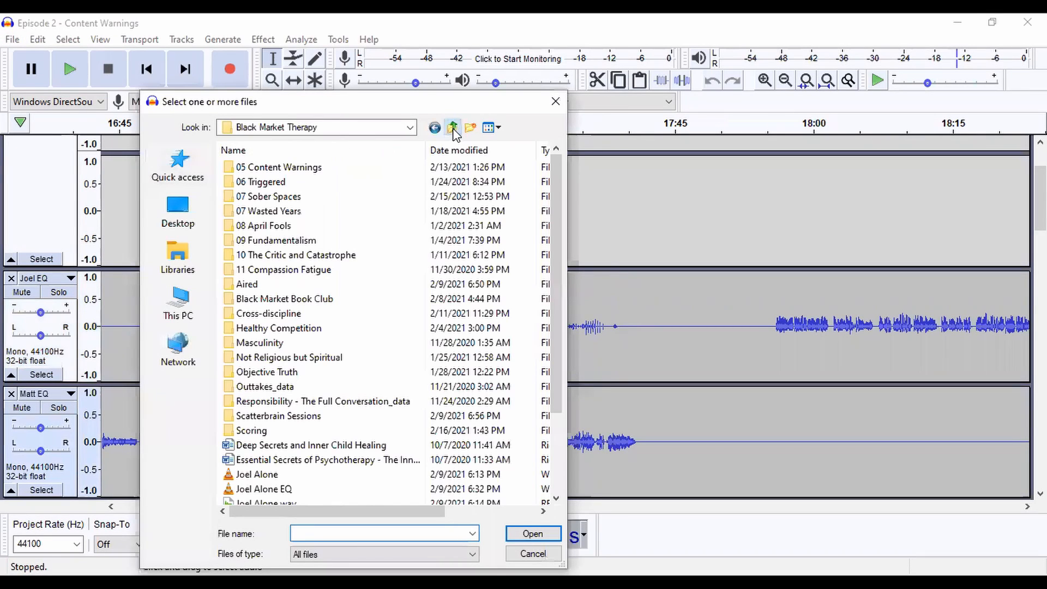
double_click(256, 430)
scroll(269, 364, "down", 10)
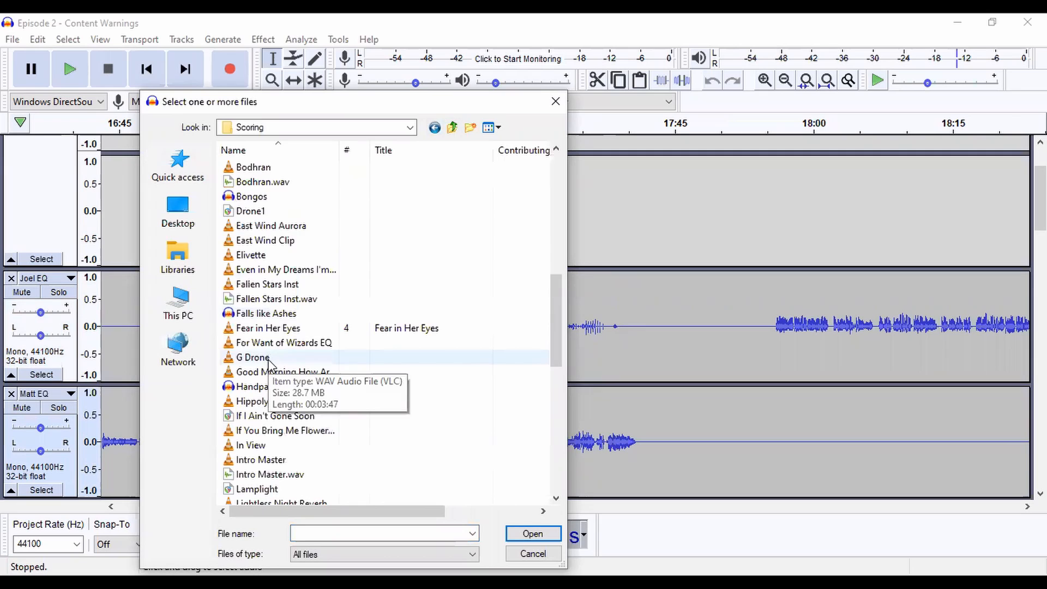
scroll(270, 366, "down", 4)
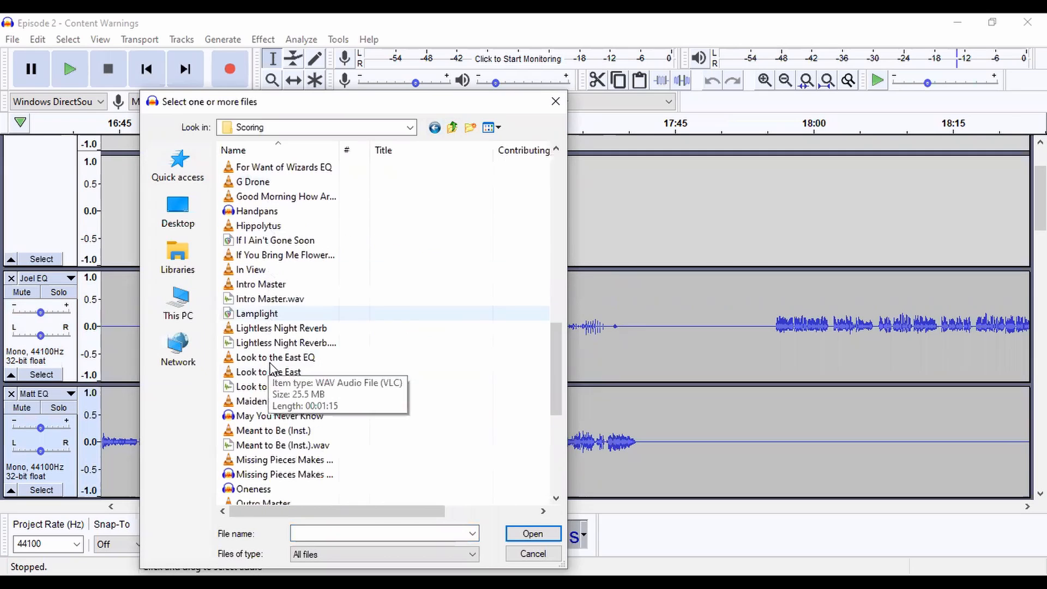
left_click(281, 463)
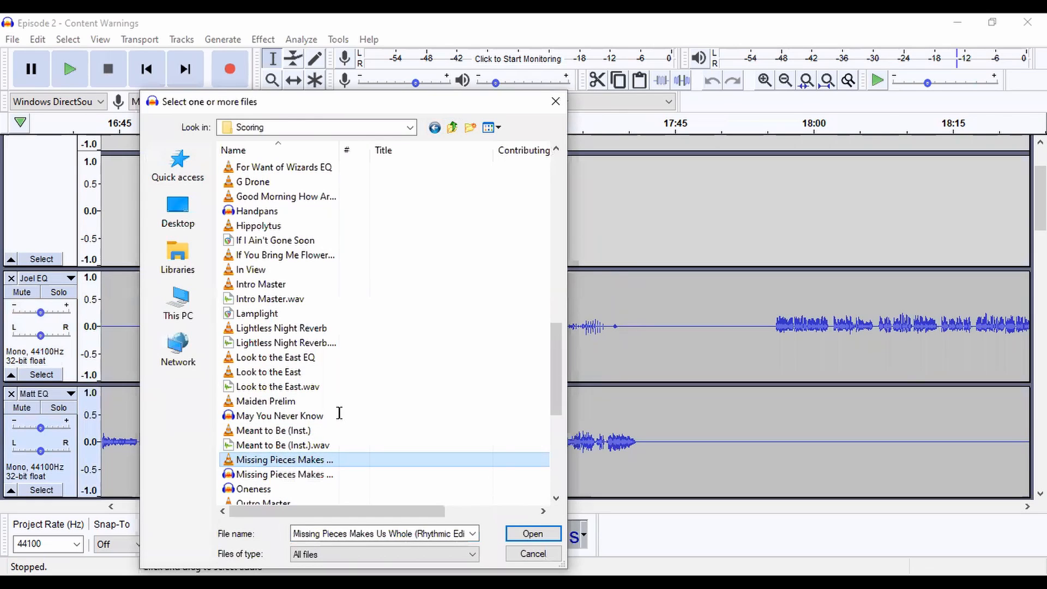
key("Return")
- Move the imported music clip onto the "What's Ther" track, pasting it at about 17:23
left_click(115, 307)
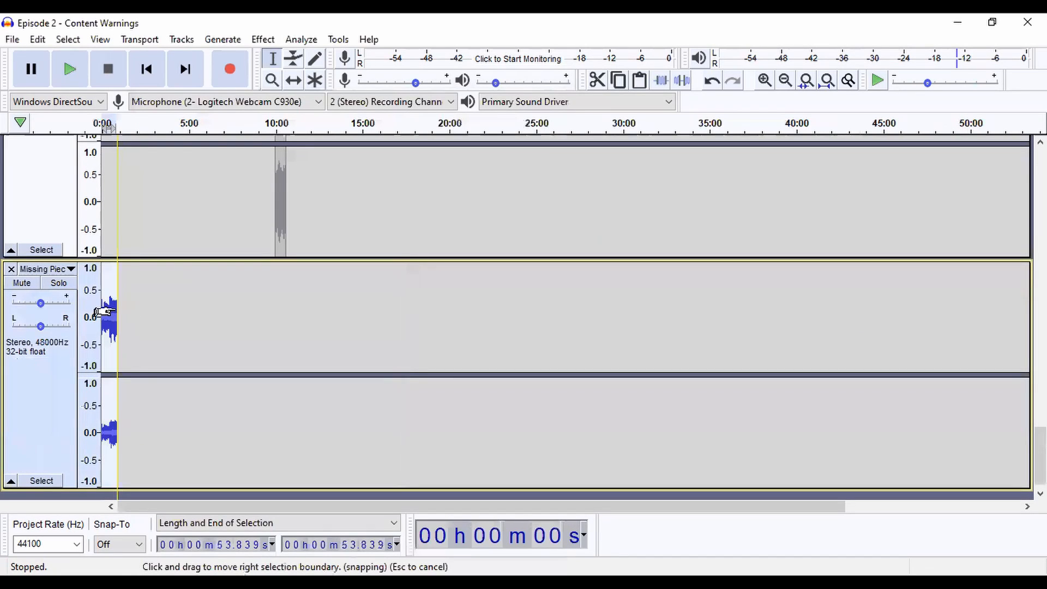
scroll(382, 306, "up", 10)
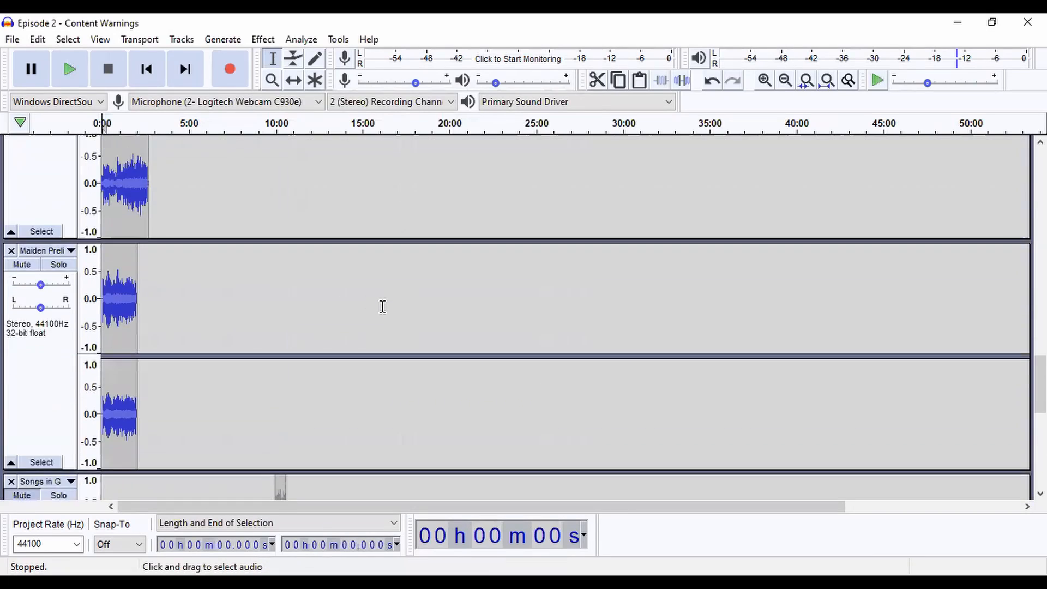
scroll(384, 310, "up", 10)
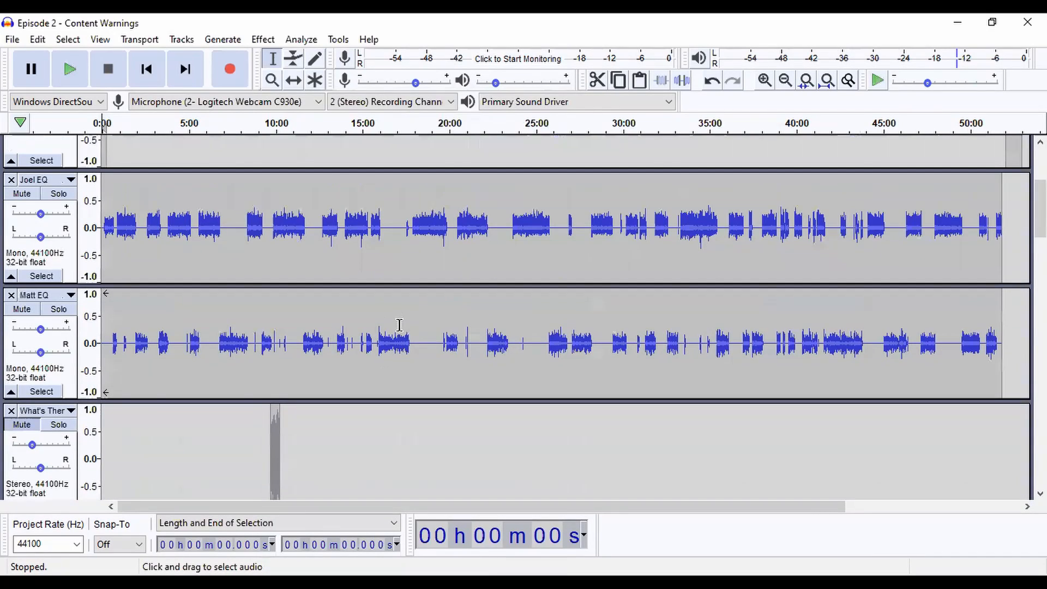
left_click(402, 420, "shift")
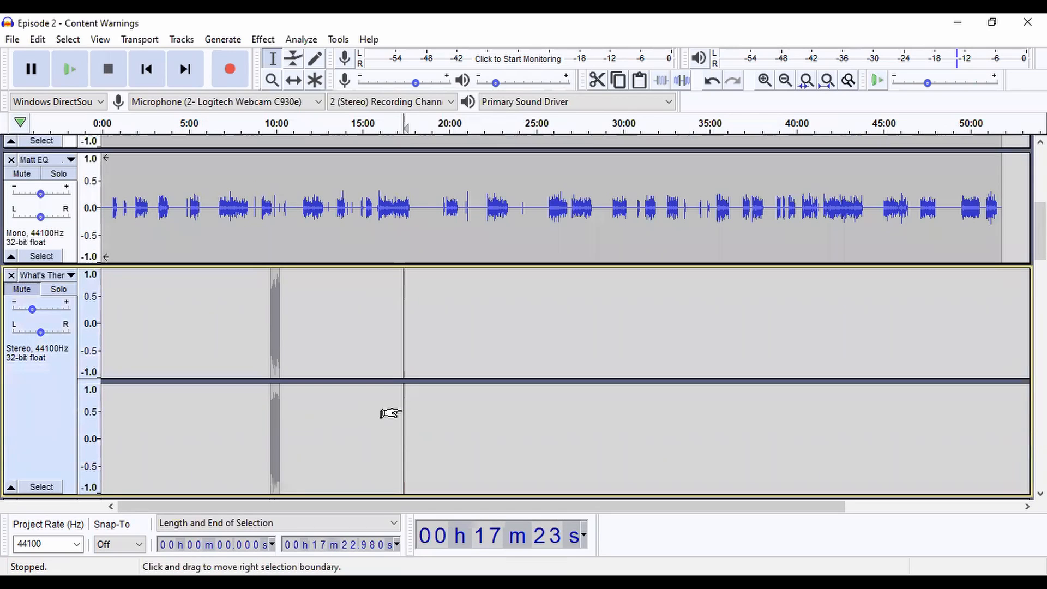
key("ctrl+v")
- Play the mix from about 17:04 to hear the speech leading into the pasted music clip
left_click(397, 214)
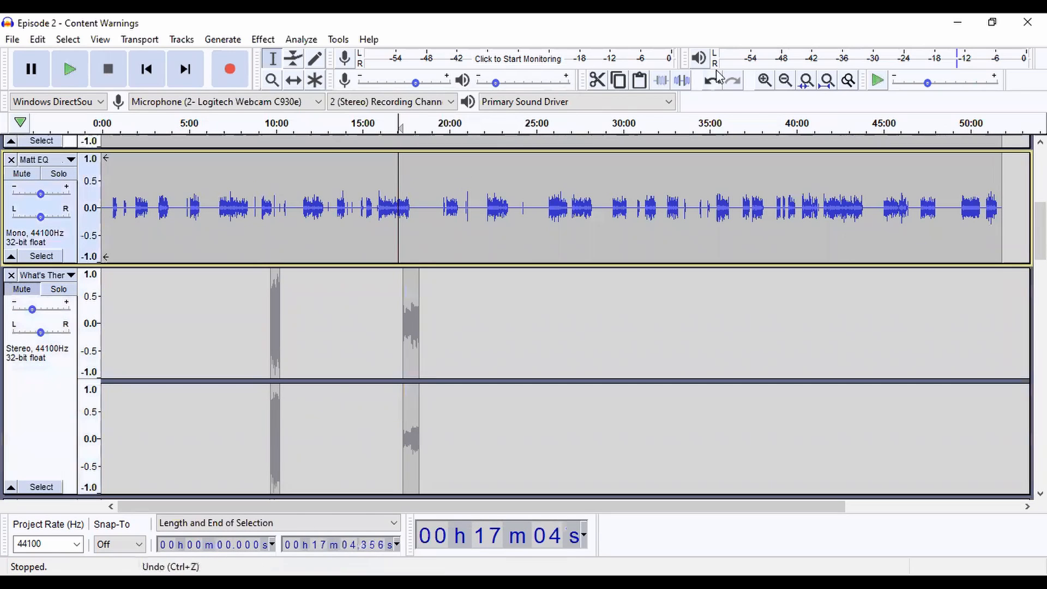
left_click(765, 81)
left_click(765, 81)
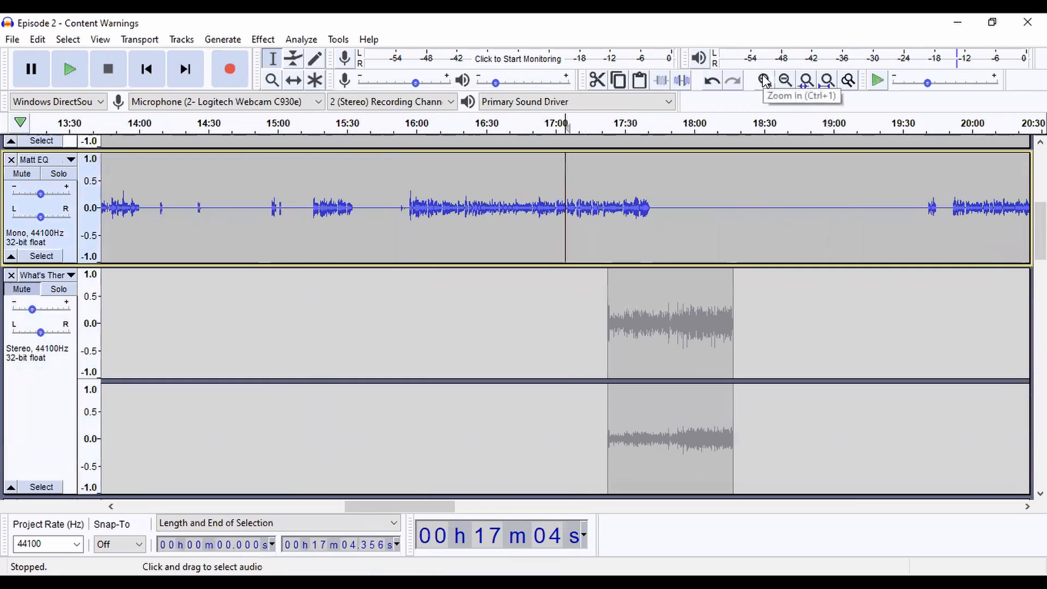
key("space")
scroll(720, 153, "up", 1)
scroll(709, 163, "down", 2)
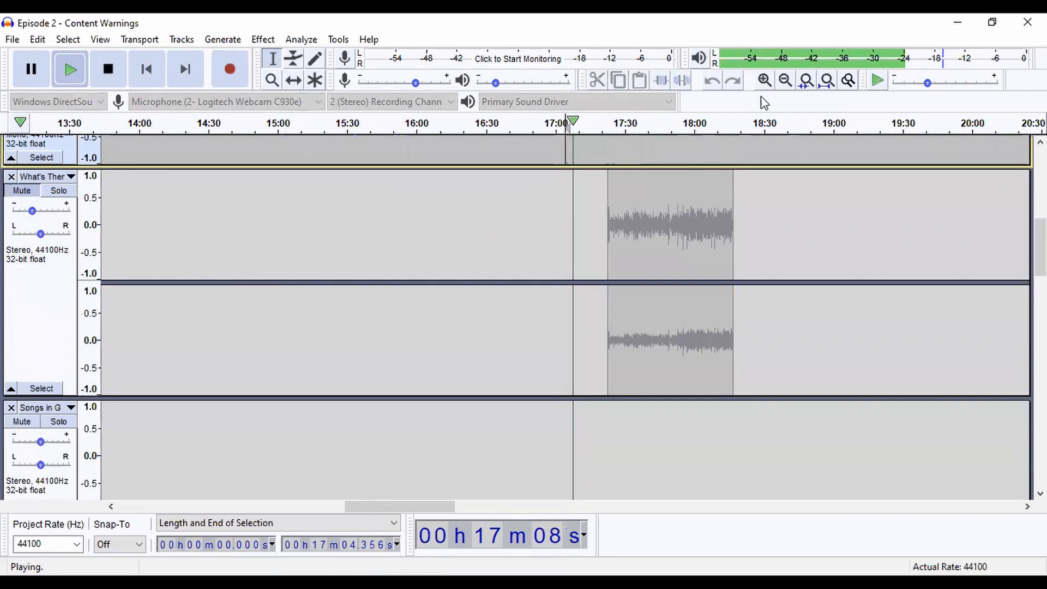
scroll(687, 182, "up", 2)
scroll(730, 191, "up", 2)
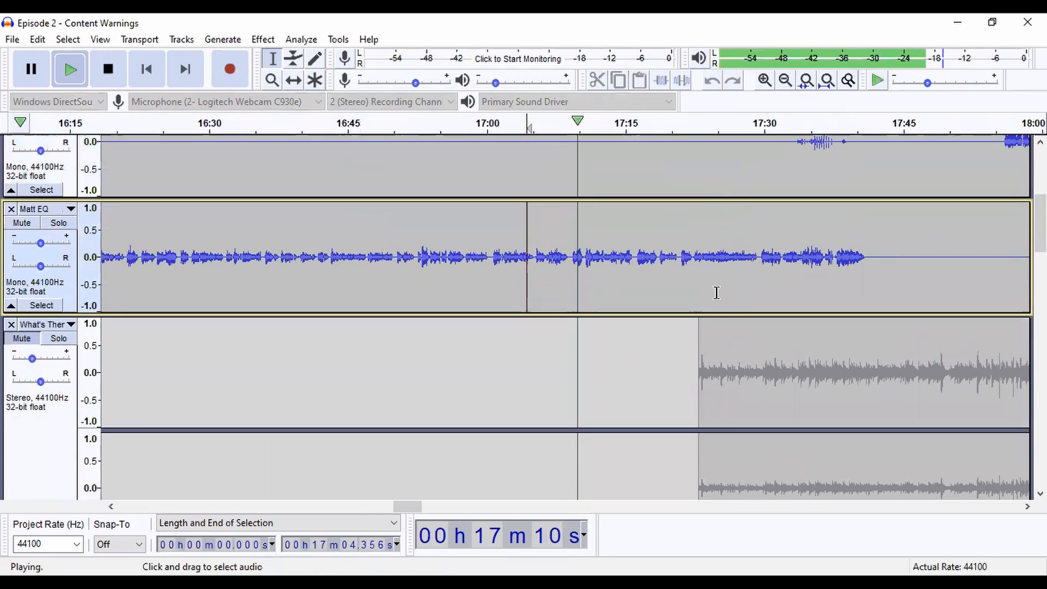
- Solo the "What's Ther" track to audition the pasted music, marking its opening up to about 17:38
left_click(700, 352)
scroll(690, 360, "down", 1)
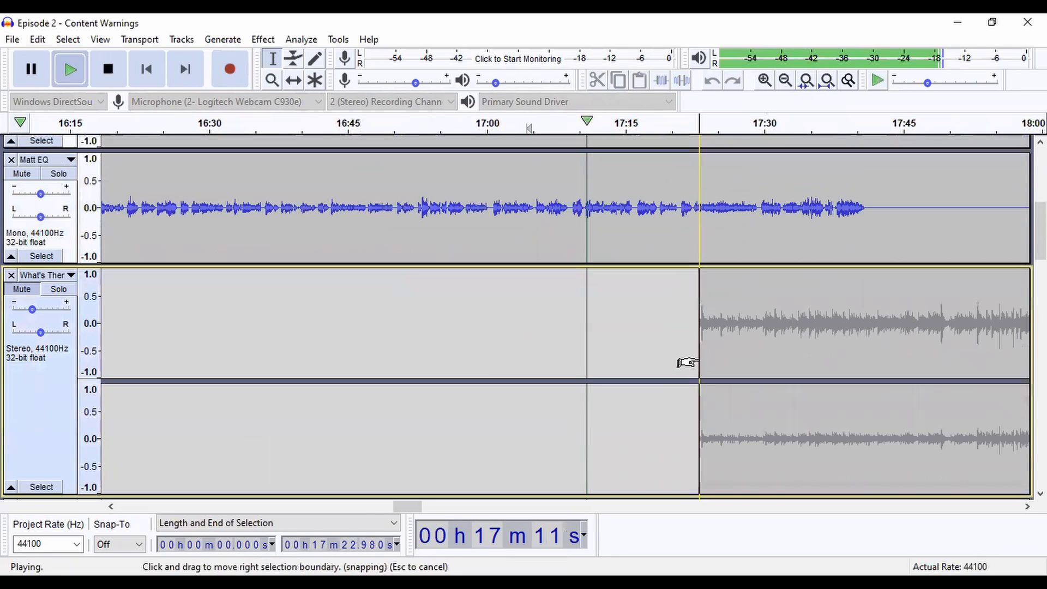
left_click(56, 290)
left_click(764, 81)
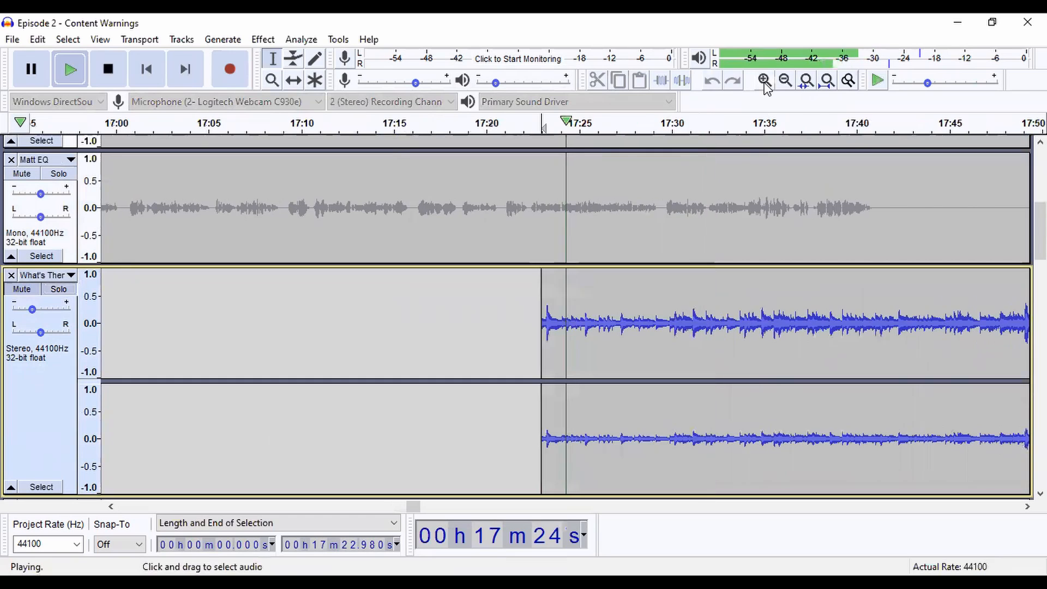
left_click(764, 81)
left_click_drag(468, 346, 790, 327)
left_click_drag(1034, 308, 778, 336)
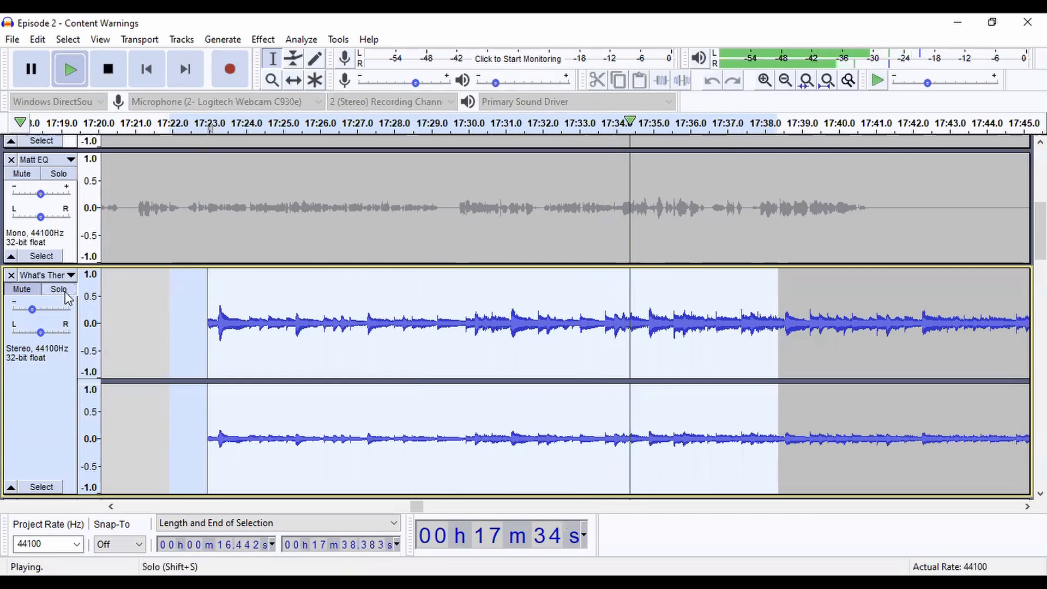
- Turn off solo and mute on the "What's Ther" track and hear the music together with the speech
left_click(37, 291)
left_click(38, 291)
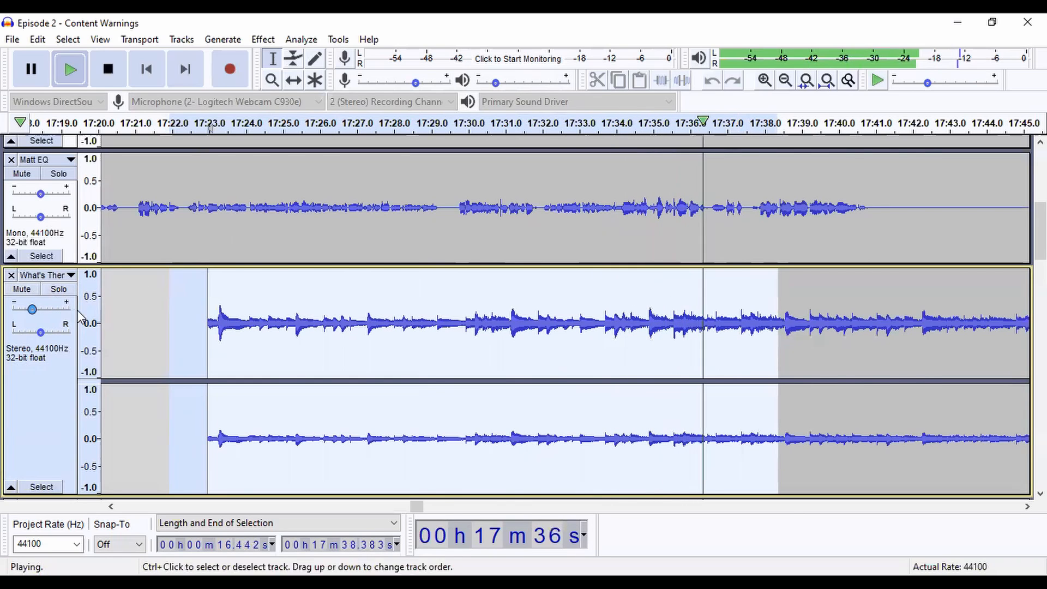
scroll(275, 271, "up", 1)
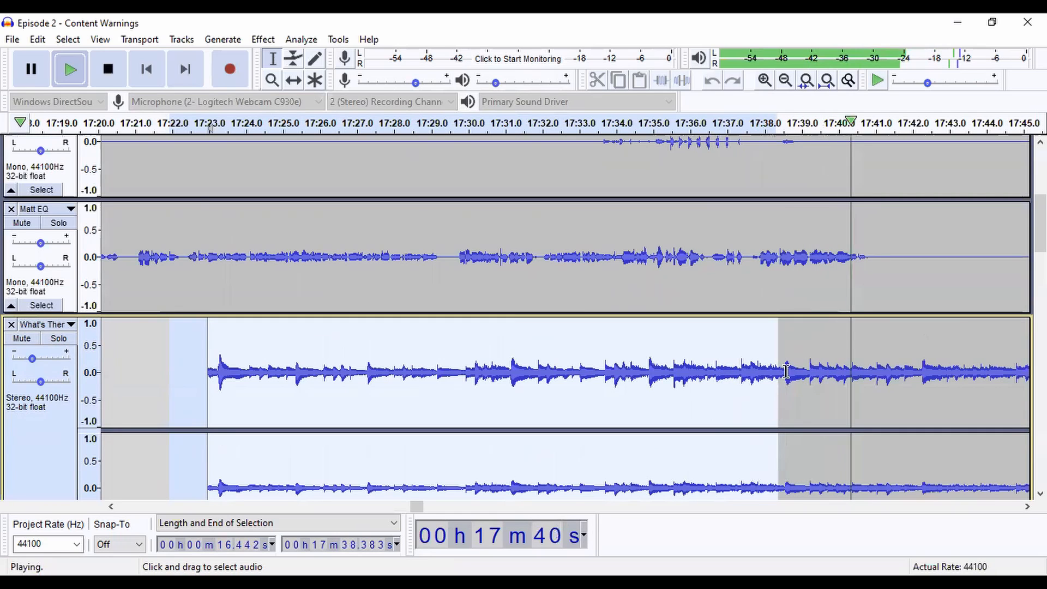
left_click(824, 376)
scroll(836, 379, "down", 1)
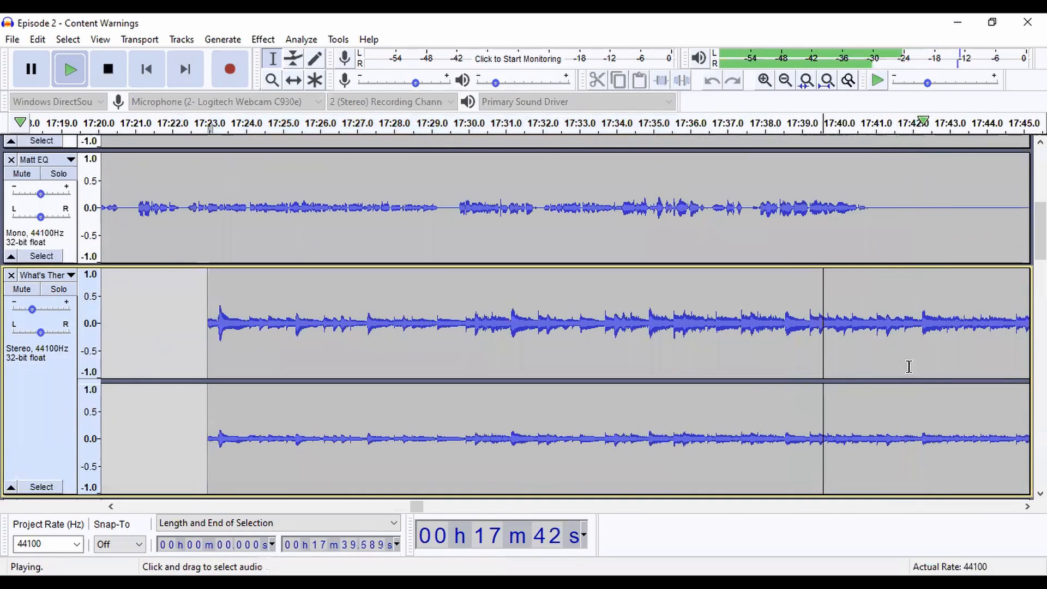
- Stop playback and delete about the first 21.8 seconds of the music clip, from its start to about 17:44.8
key("space")
left_click_drag(1015, 338, 216, 350)
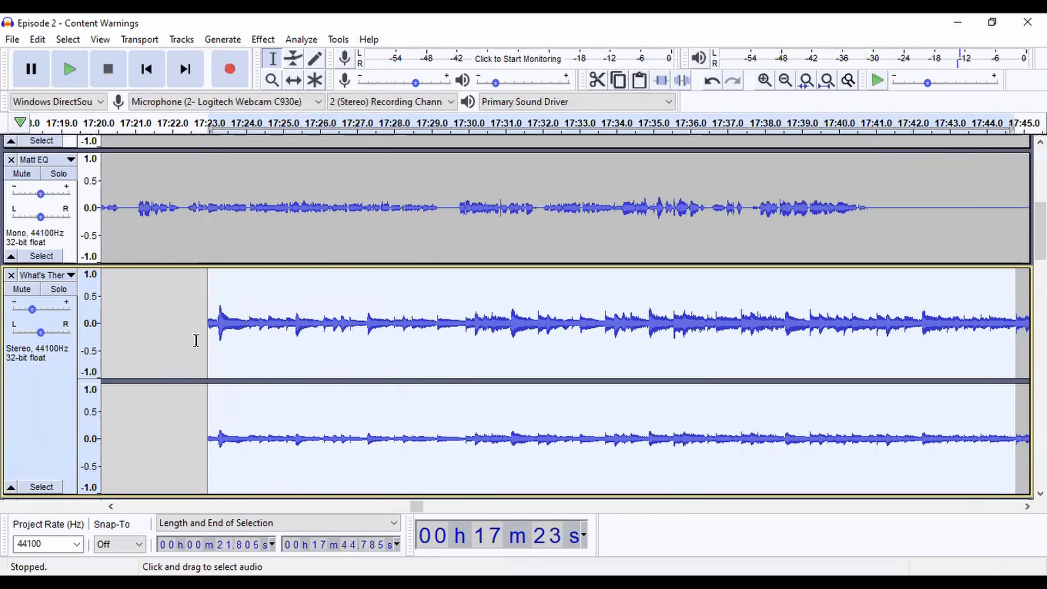
key("Delete")
- Play the trimmed music from about 17:23.6 and raise the "What's Ther" track's gain slightly
left_click(230, 328)
key("space")
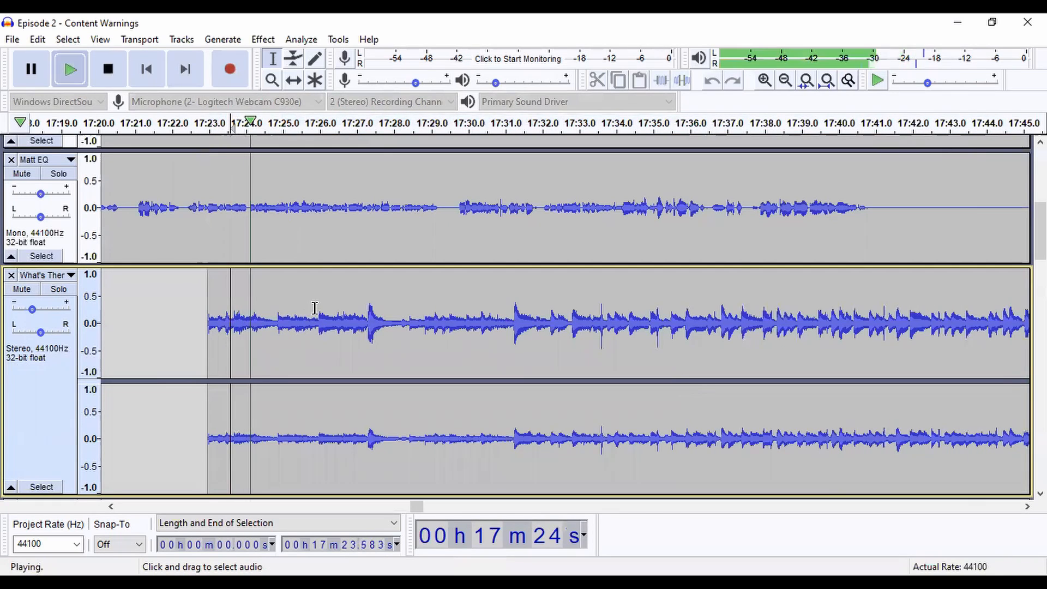
left_click(294, 82)
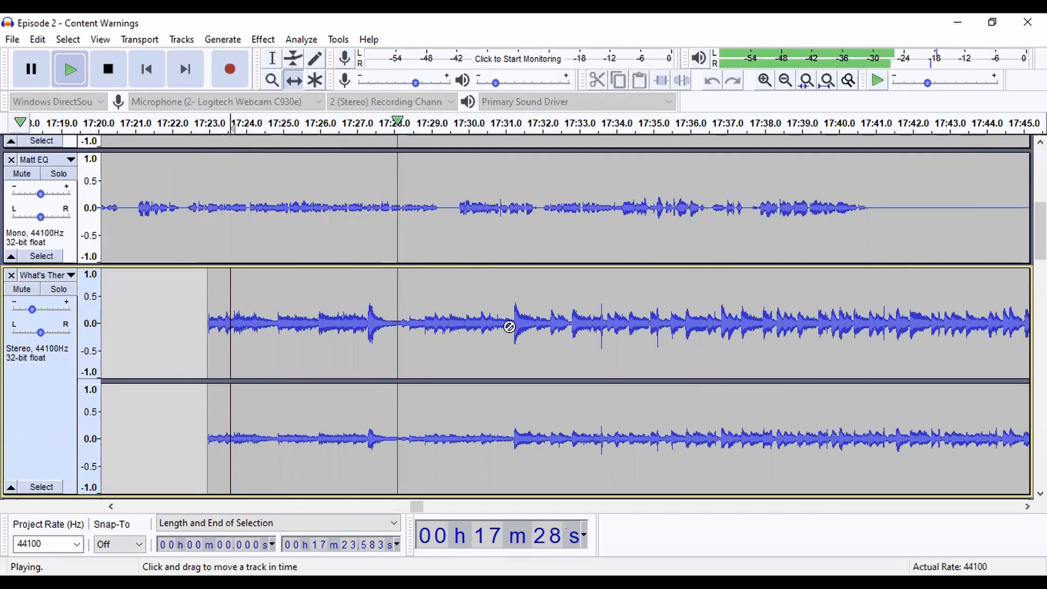
left_click_drag(32, 310, 38, 311)
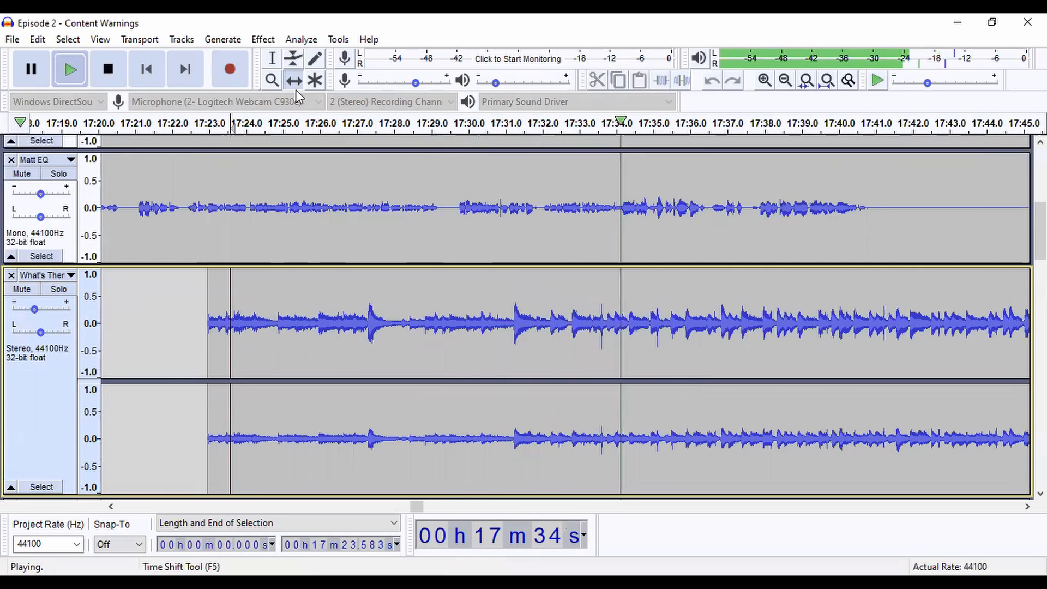
- Shift the music clip to start at about 17:28, and split-delete its opening up to about 17:33.5
key("space")
left_click_drag(577, 333, 759, 350)
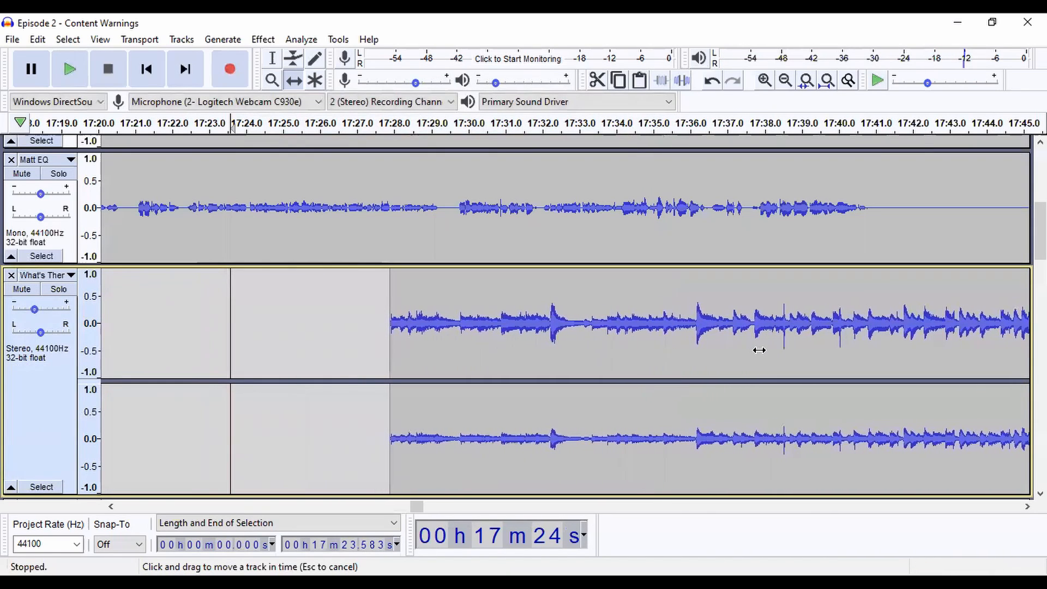
left_click_drag(357, 305, 598, 367)
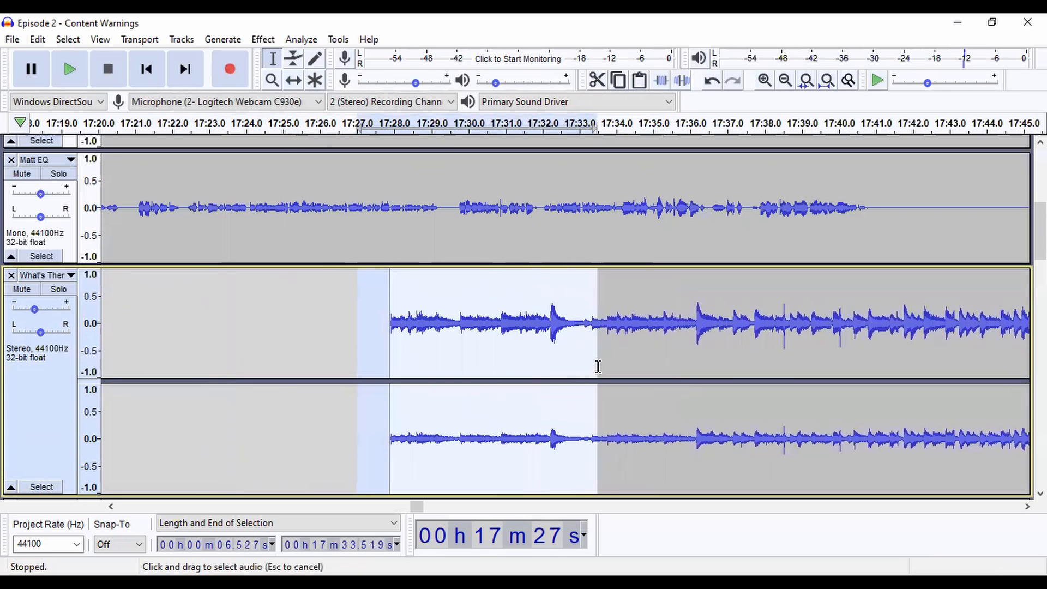
key("ctrl+alt+k")
- Audition the new music entry, select the clip's opening 7.1 seconds up to about 17:40.8, and apply Fade In
left_click(556, 240)
key("space")
left_click(587, 327)
left_click_drag(596, 332, 681, 355)
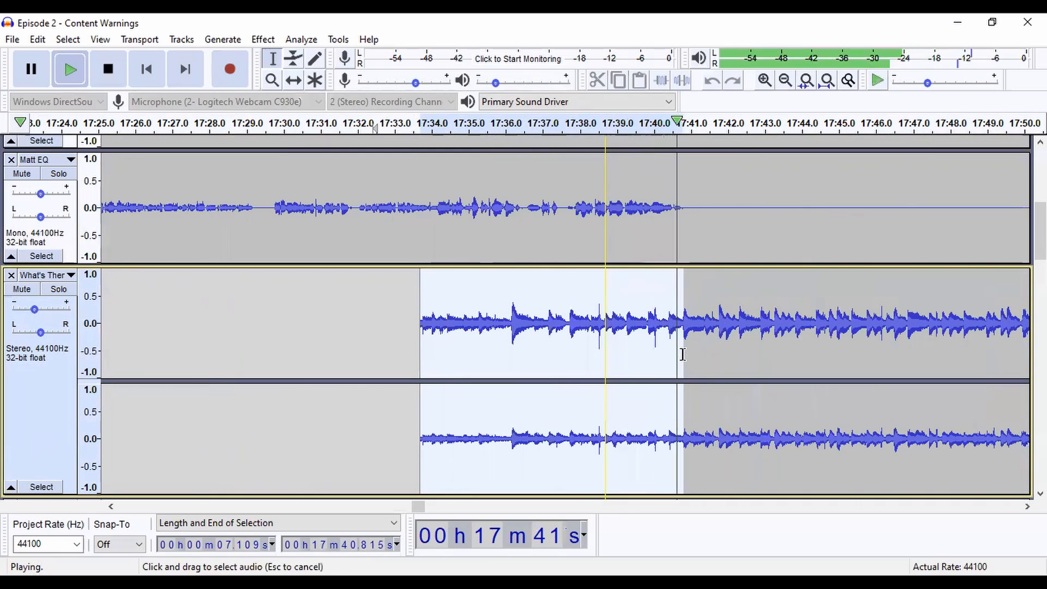
left_click(263, 41)
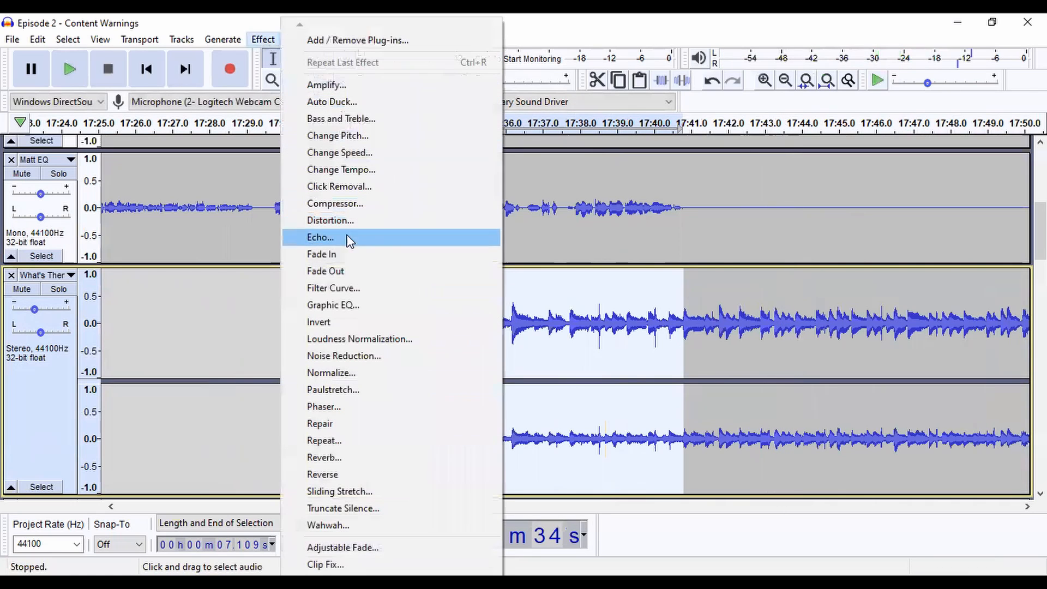
left_click(341, 253)
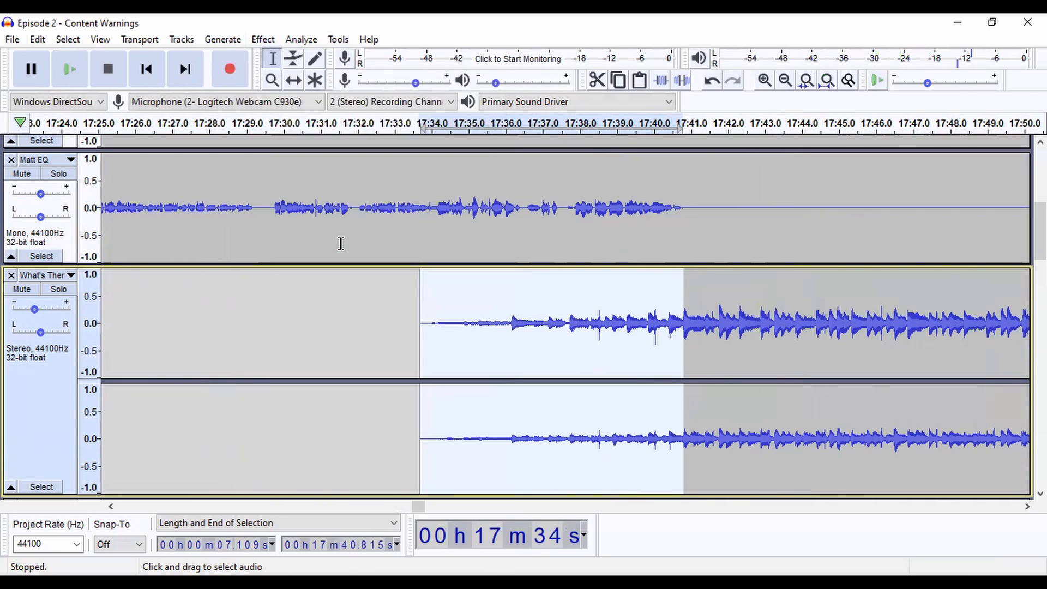
- Play the mix from about 17:35 and set the "What's Ther" track's gain to 0 dB
left_click(478, 243)
key("space")
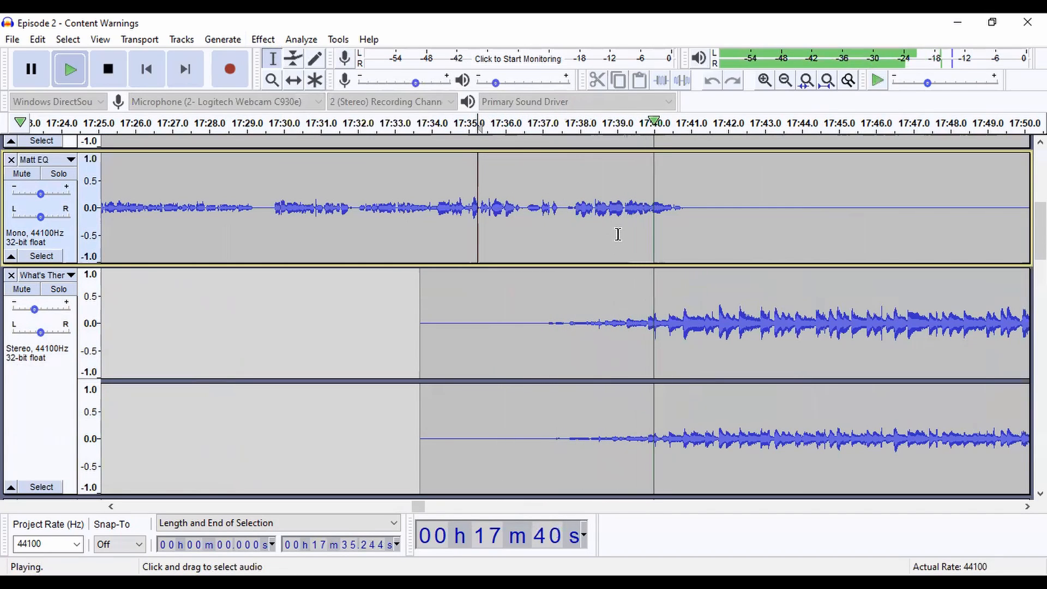
left_click(785, 82)
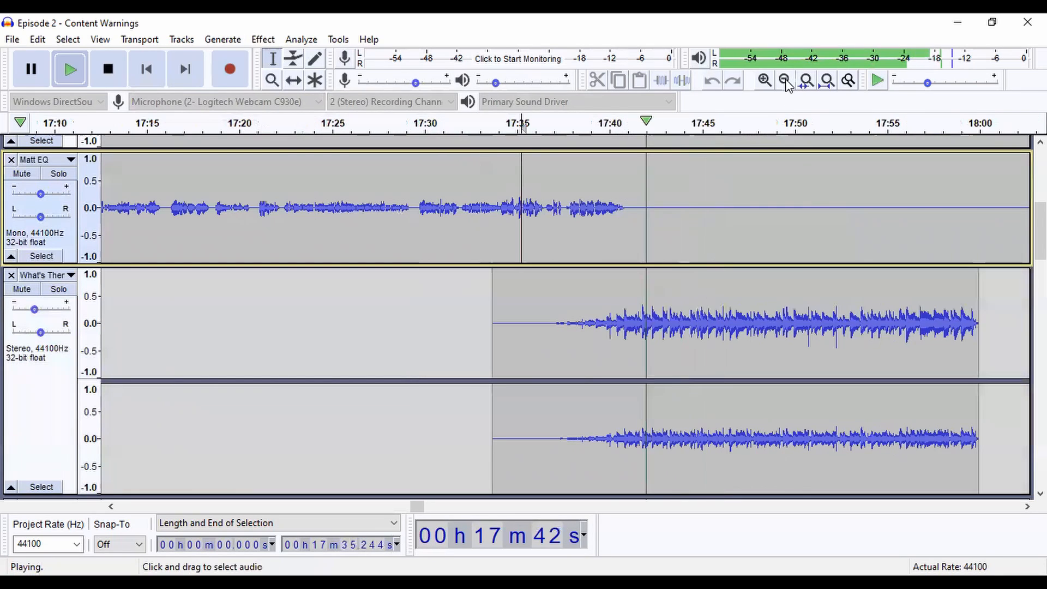
left_click(785, 82)
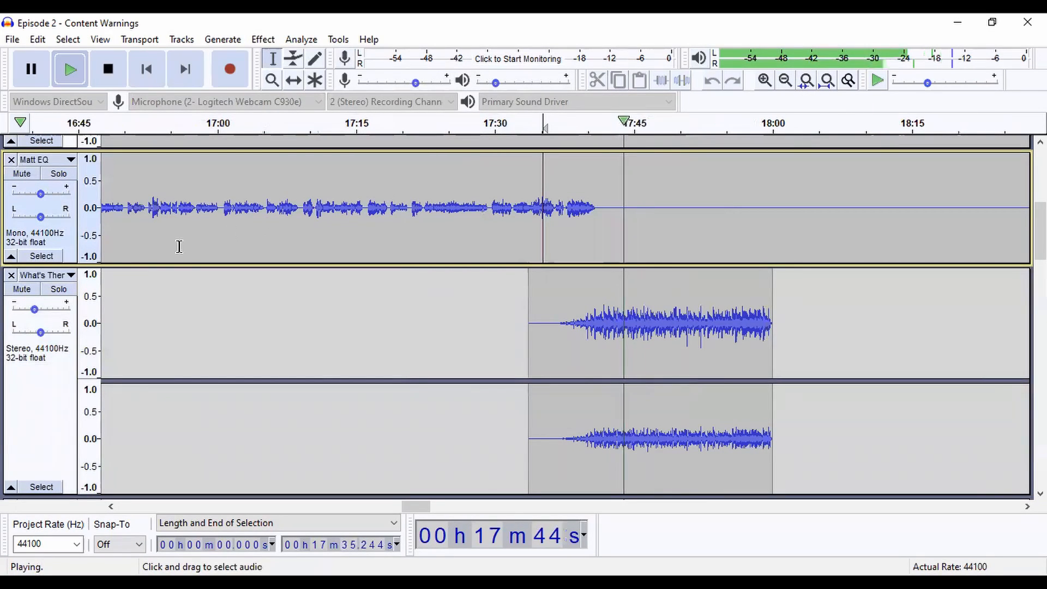
left_click_drag(34, 309, 48, 314)
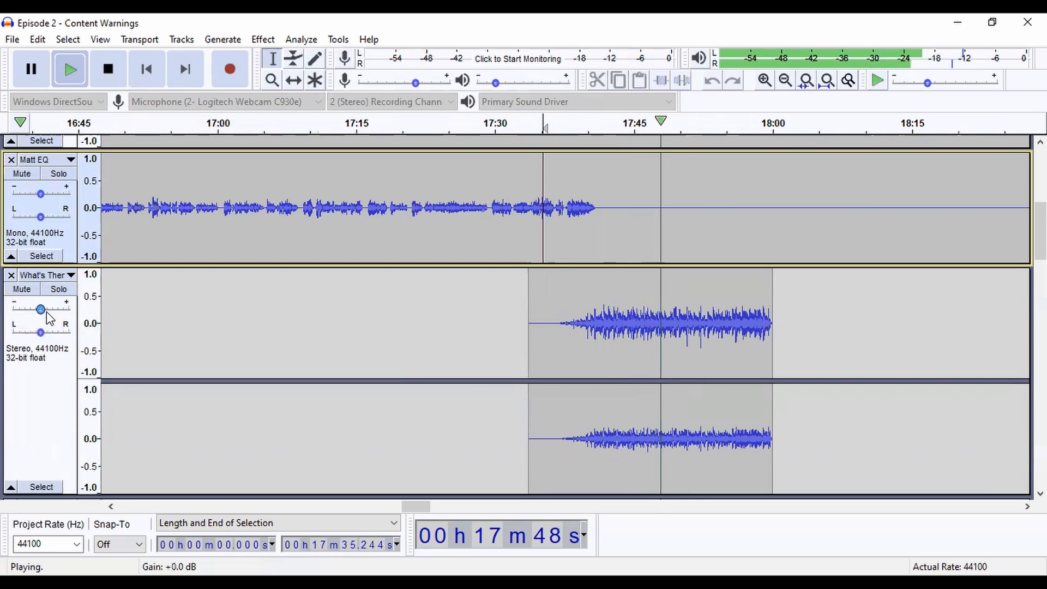
- Stop playback, amplify the whole music clip by -4.5 dB, and replay the mix from about 17:39
key("space")
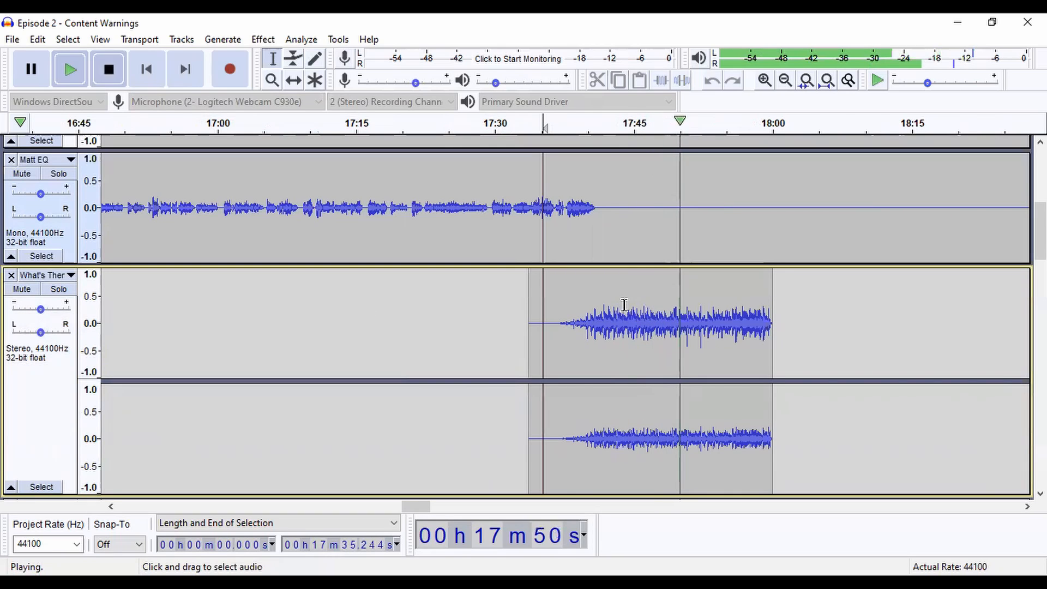
double_click(605, 308)
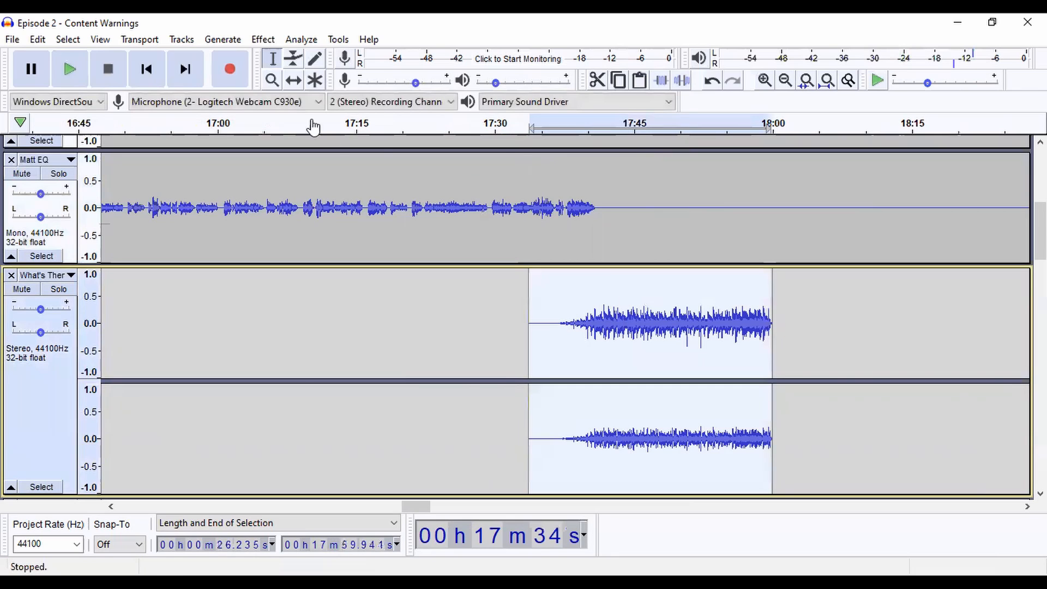
left_click(263, 42)
left_click(316, 83)
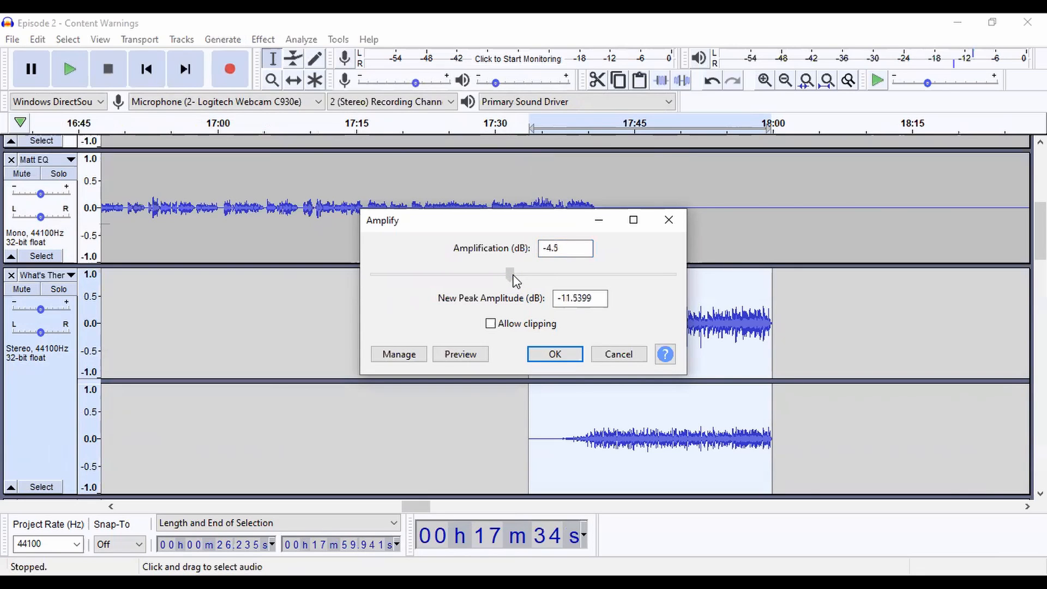
key("Return")
left_click(579, 254)
key("space")
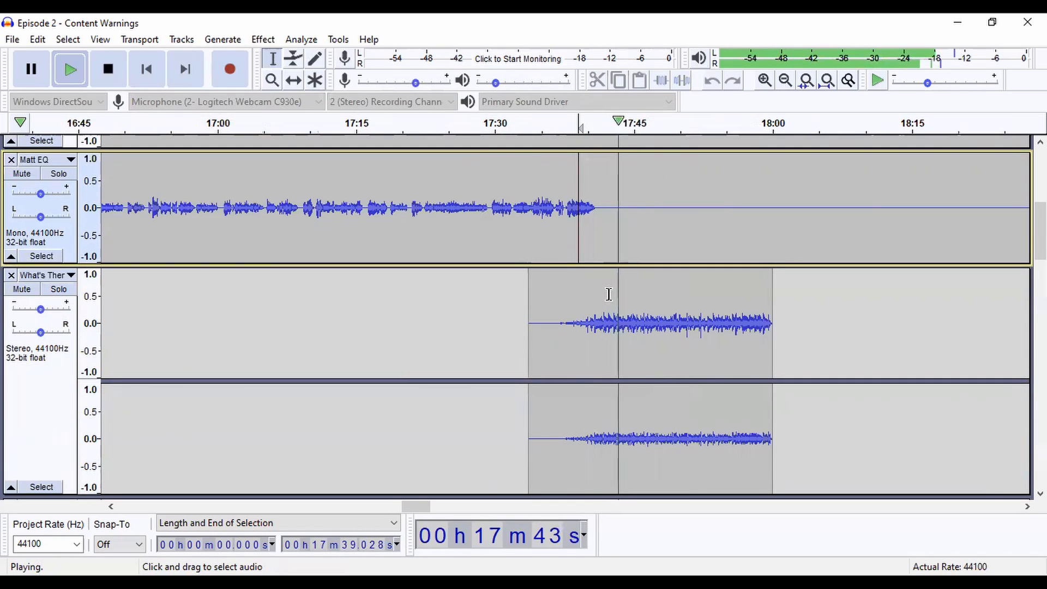
- Amplify the whole music clip by a further -1.9 dB and replay the mix from about 17:36.8
double_click(578, 294)
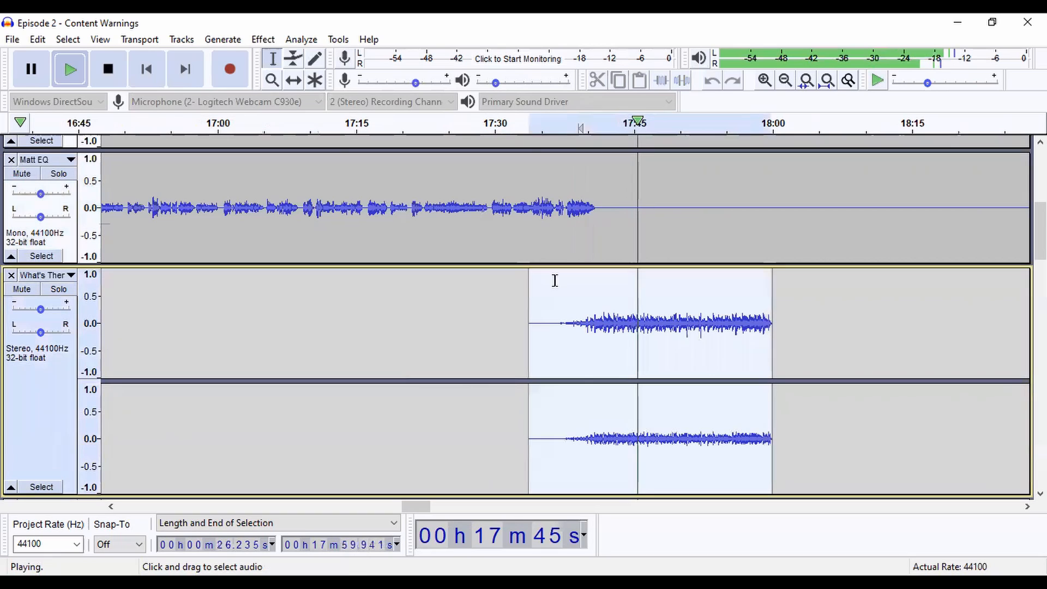
left_click(263, 40)
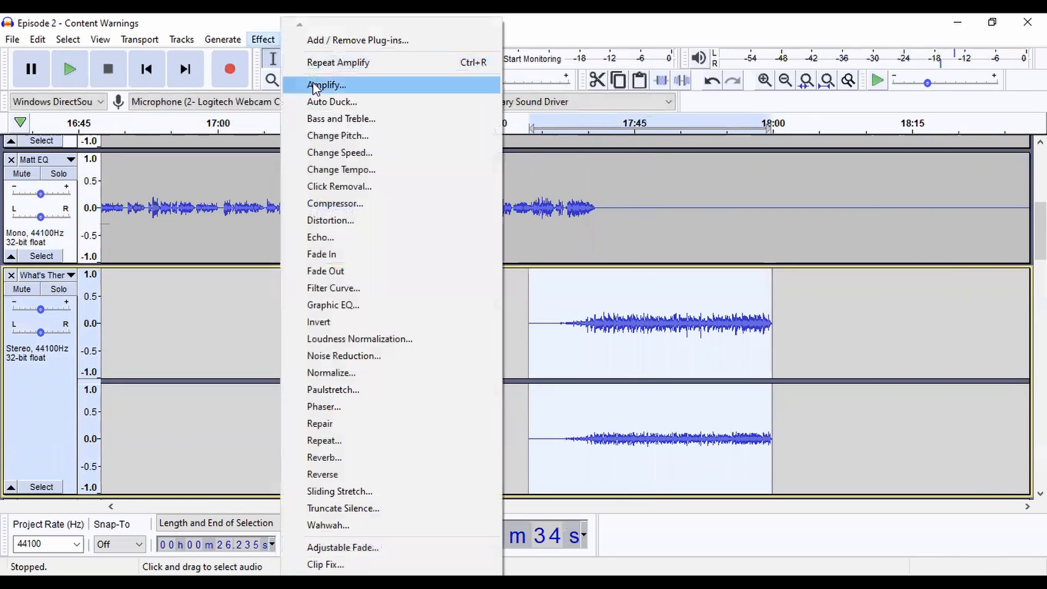
left_click(321, 85)
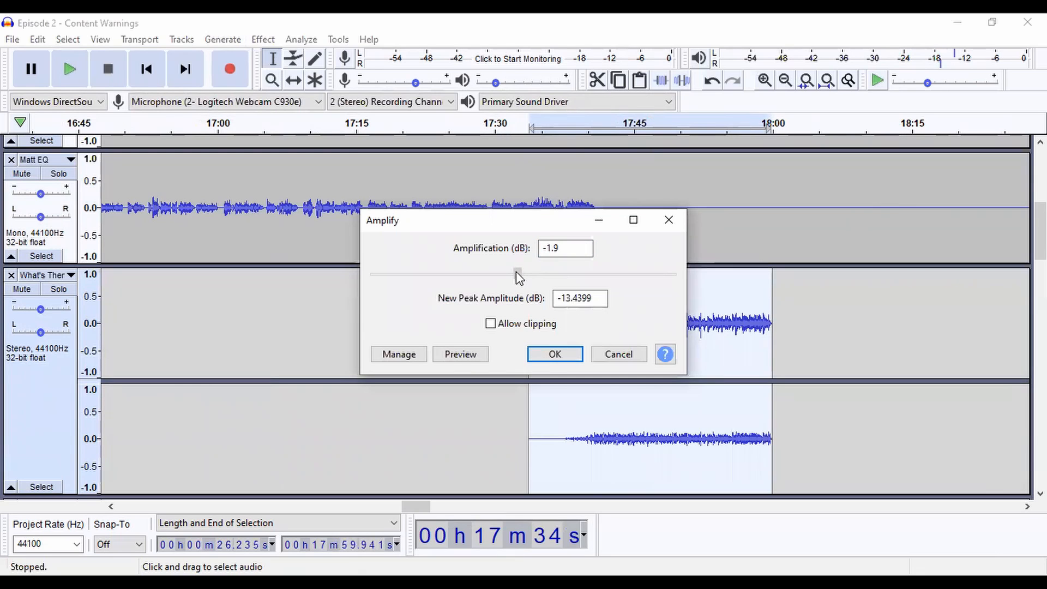
left_click(555, 354)
left_click(557, 220)
key("space")
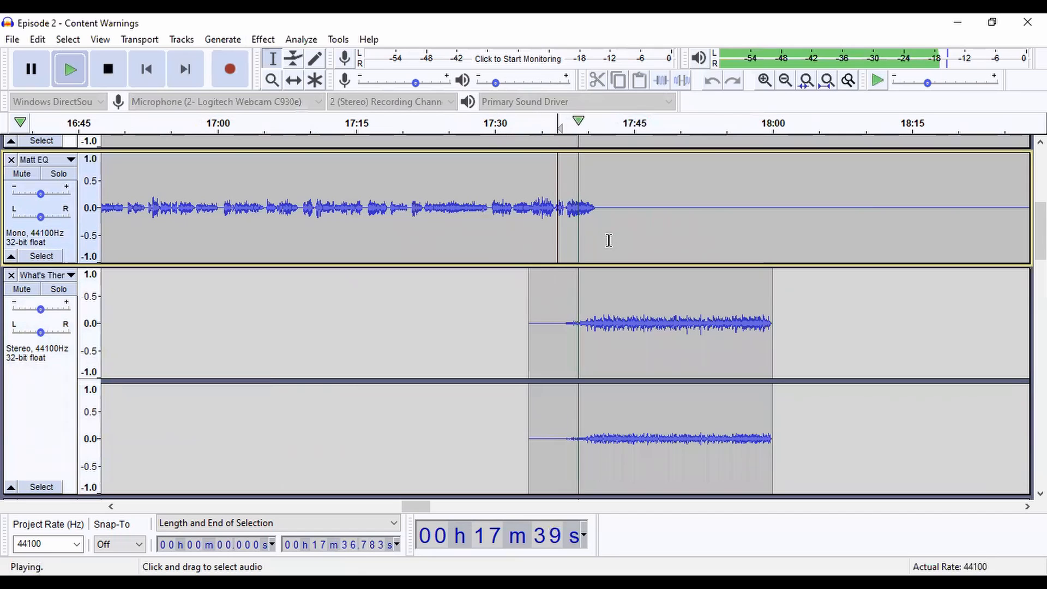
- Delete the end of the music clip from about 17:53 to its finish near 18:00
scroll(644, 231, "up", 4)
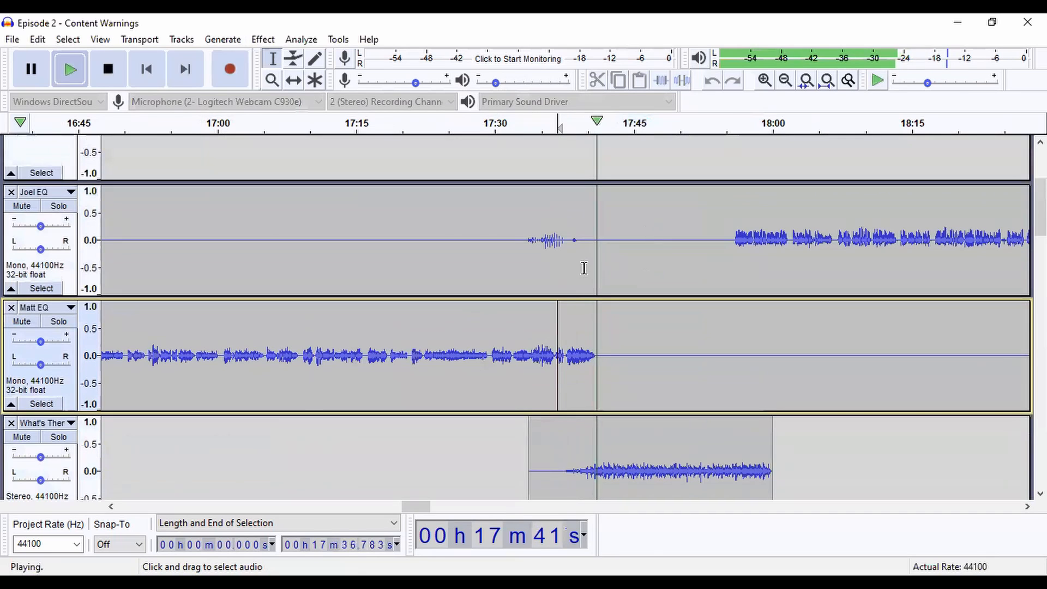
scroll(590, 265, "down", 3)
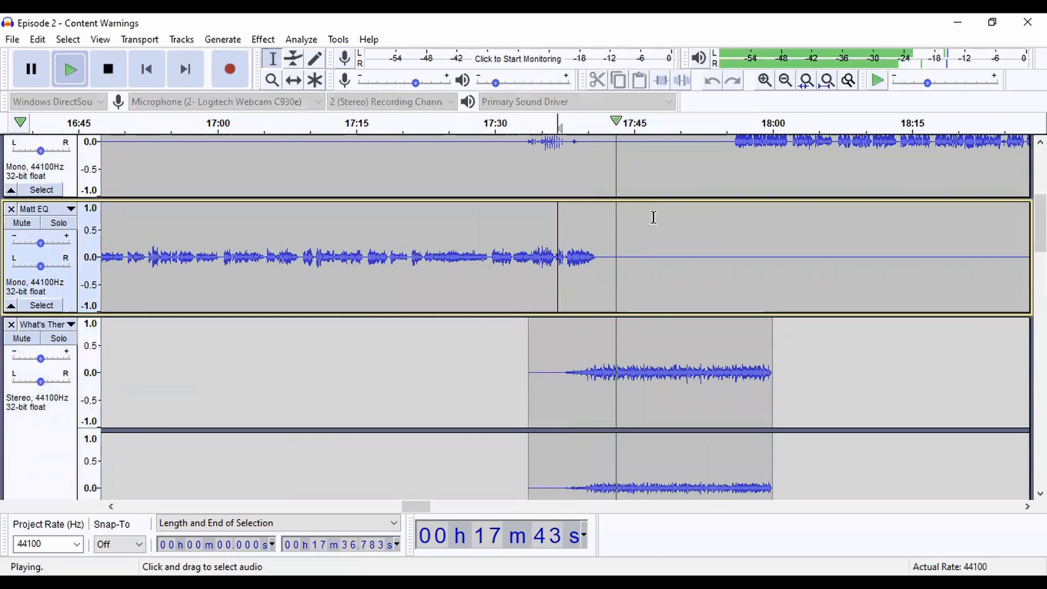
left_click(765, 80)
left_click(764, 80)
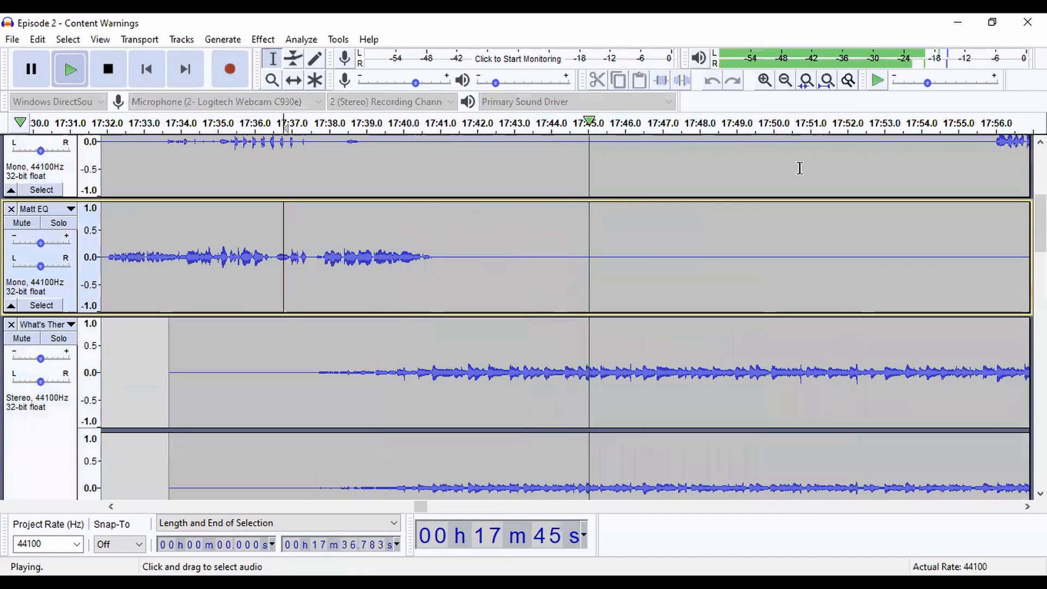
left_click(1027, 507)
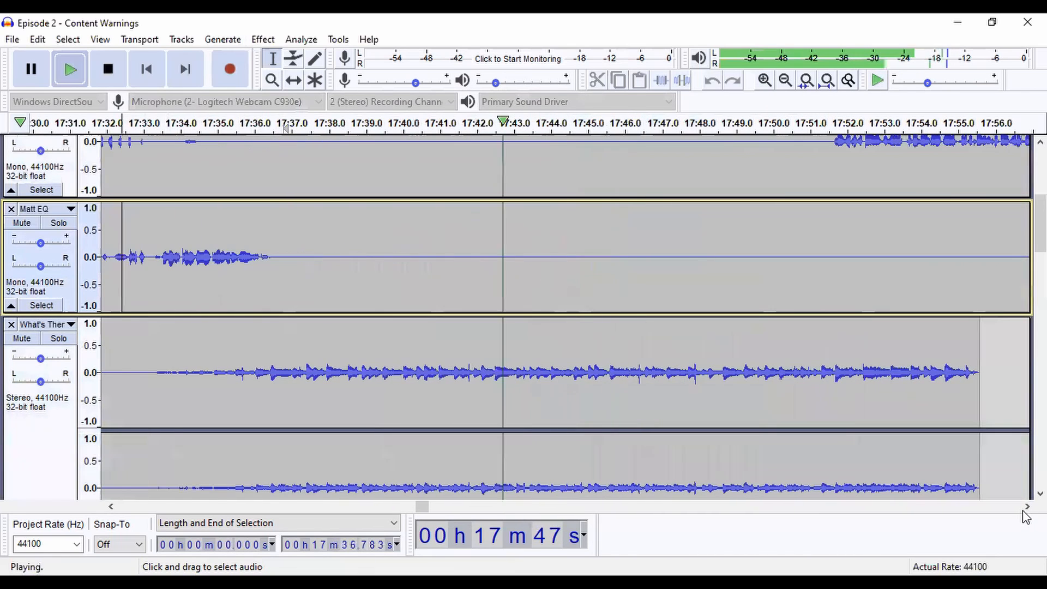
left_click(1025, 510)
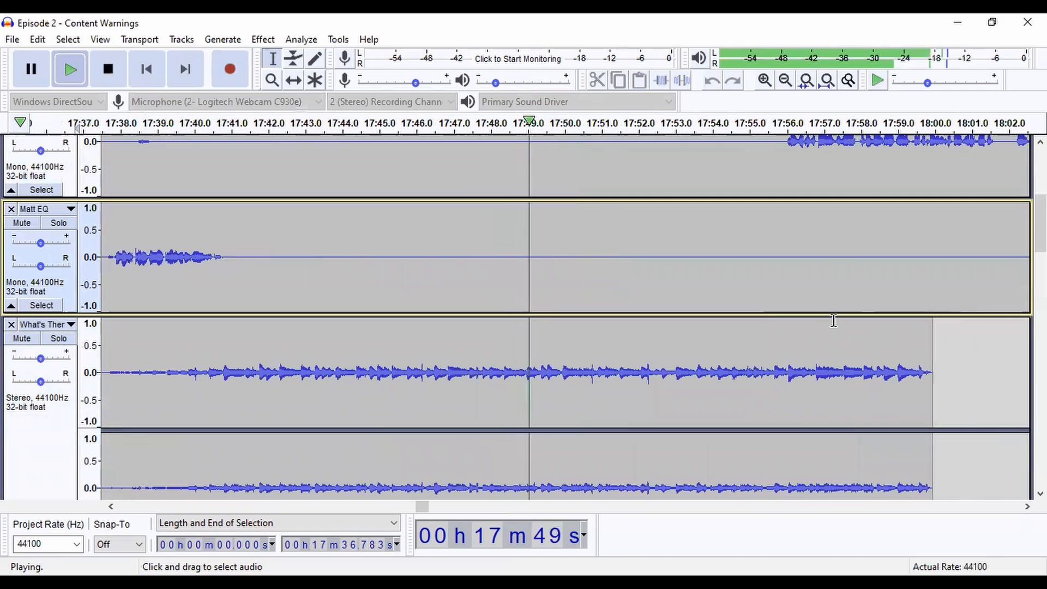
left_click_drag(933, 374, 675, 389)
key("space")
key("Delete")
- Apply Fade Out to the music clip's ending from about 17:47, and audition it from about 17:45.6
left_click_drag(691, 344, 455, 351)
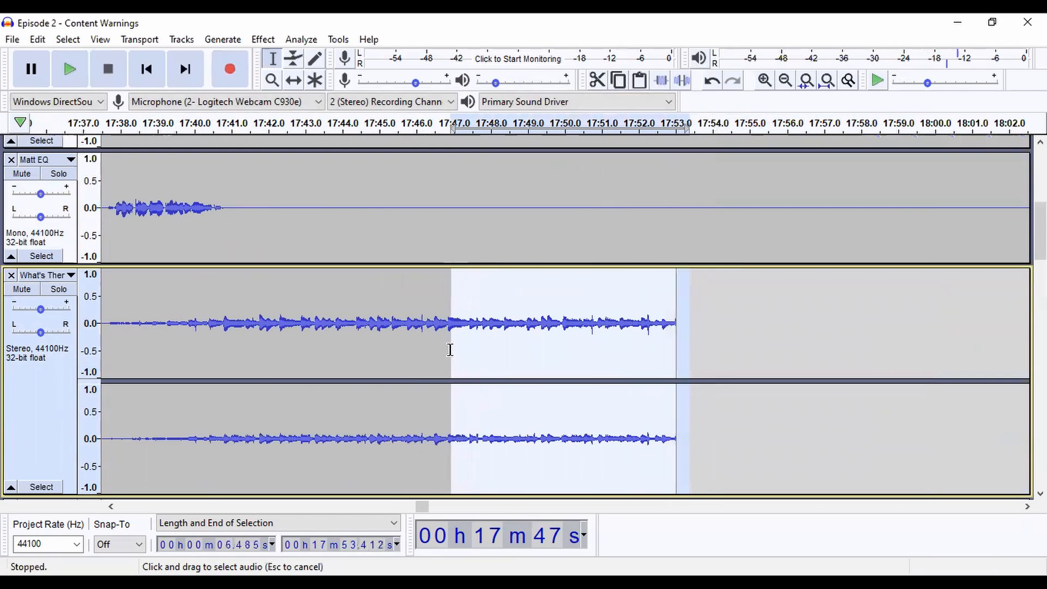
left_click(263, 39)
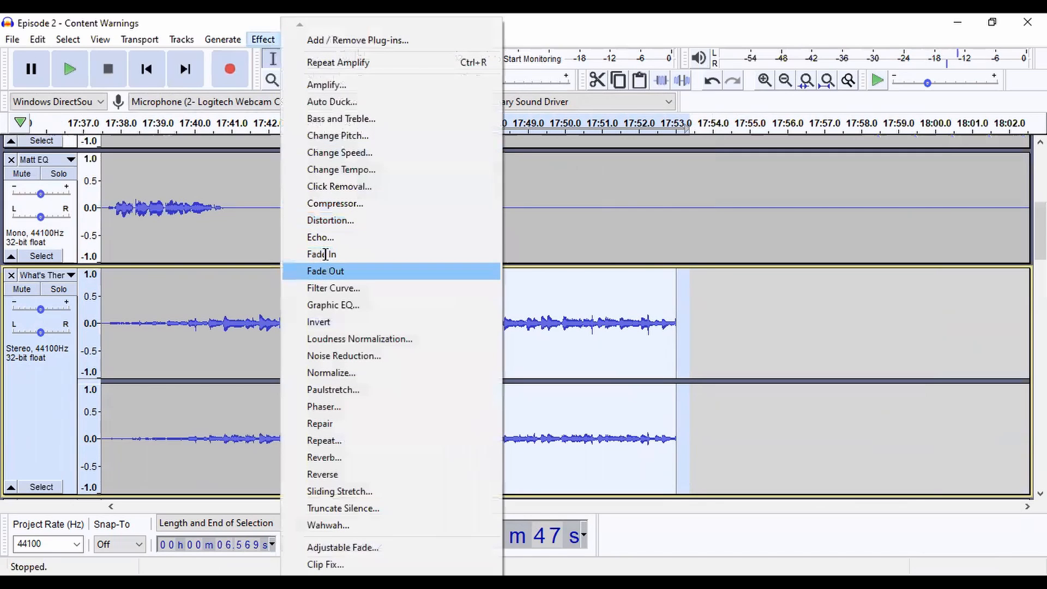
left_click(344, 271)
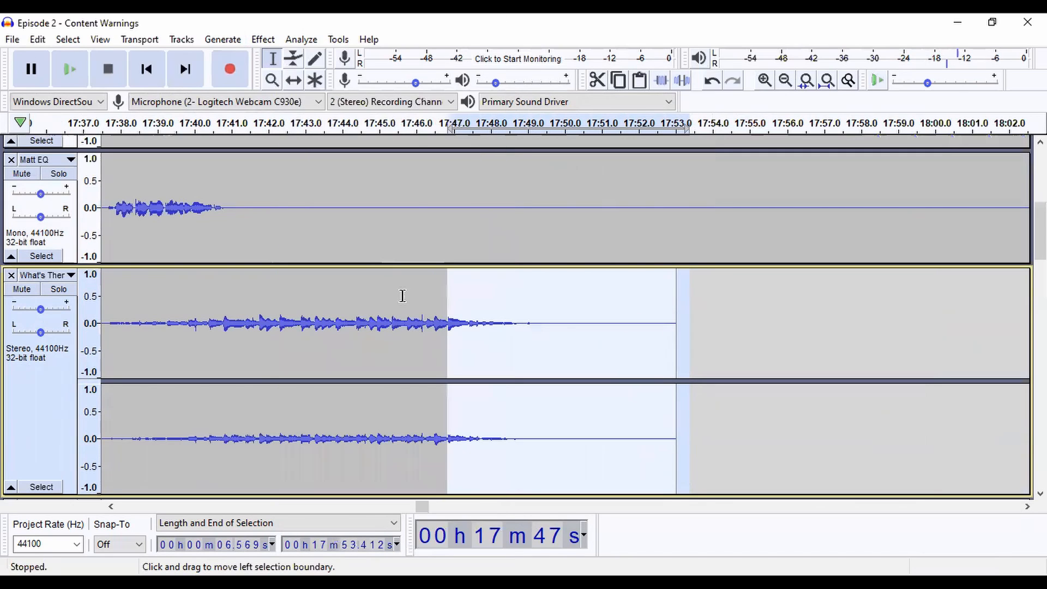
left_click(403, 295)
key("space")
- Try deleting the silence from about 17:47.3 to 17:55.9 in the speech tracks, play the join, and undo the deletion
scroll(461, 327, "up", 3)
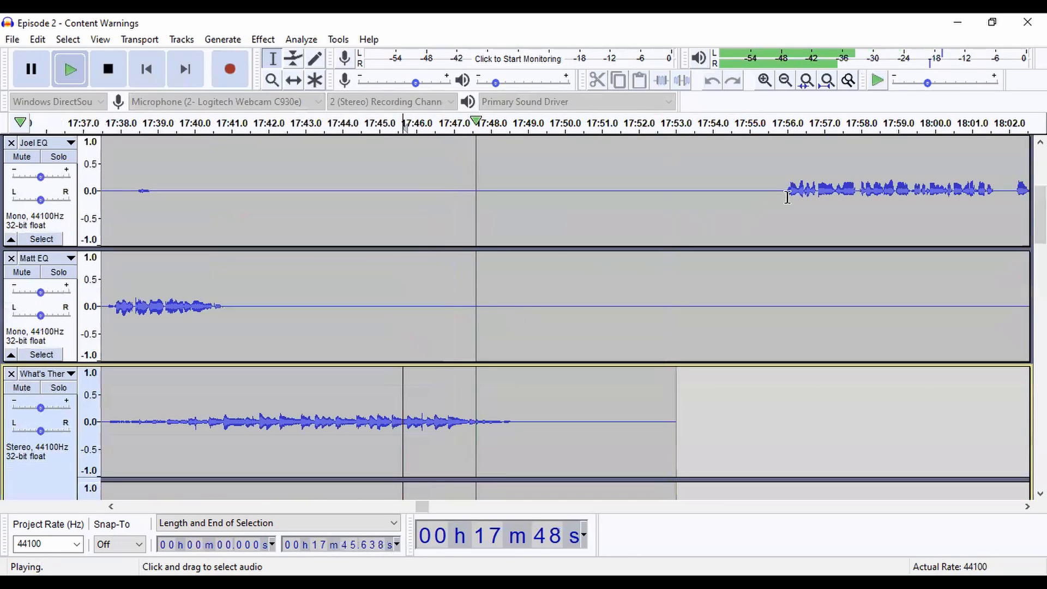
left_click_drag(786, 198, 466, 213)
scroll(434, 206, "up", 1)
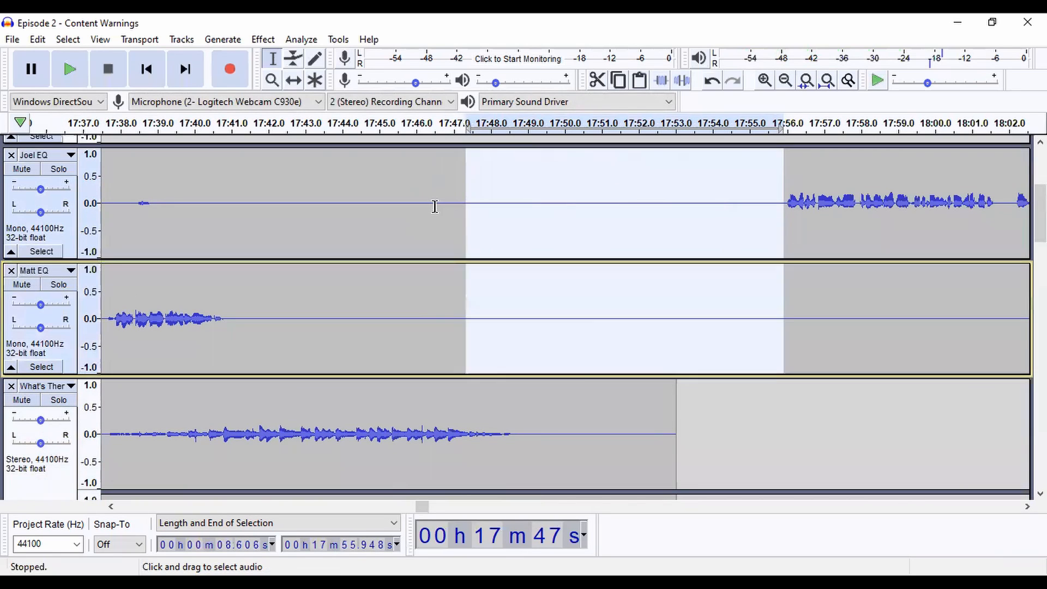
key("Delete")
left_click(416, 200)
key("space")
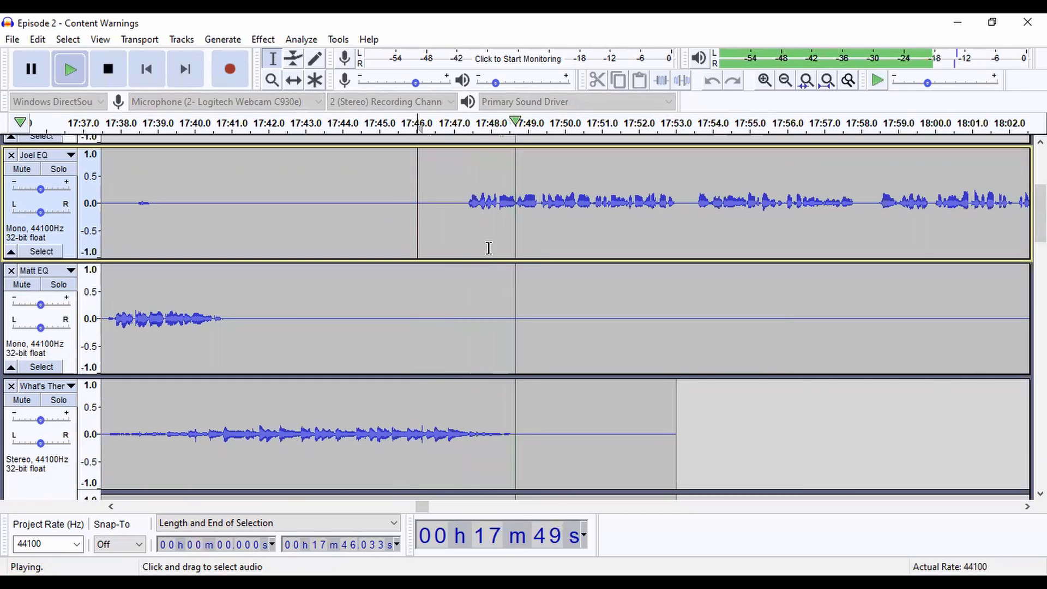
key("space")
key("ctrl+z")
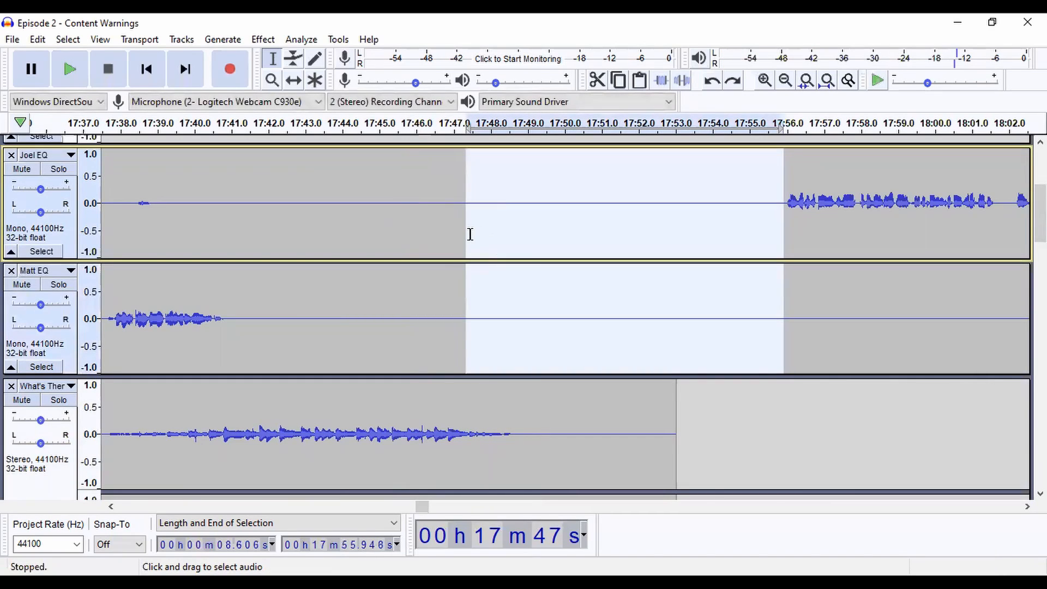
- Shorten the selection to start at about 17:47.9, delete that silence from the speech tracks, and play the join
left_click_drag(478, 238, 481, 240)
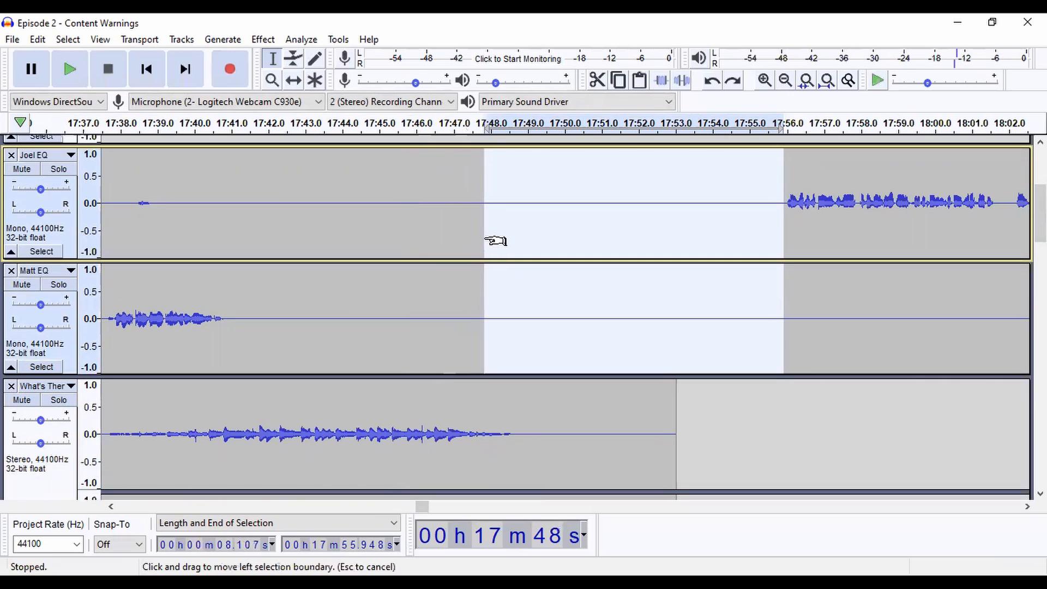
key("Delete")
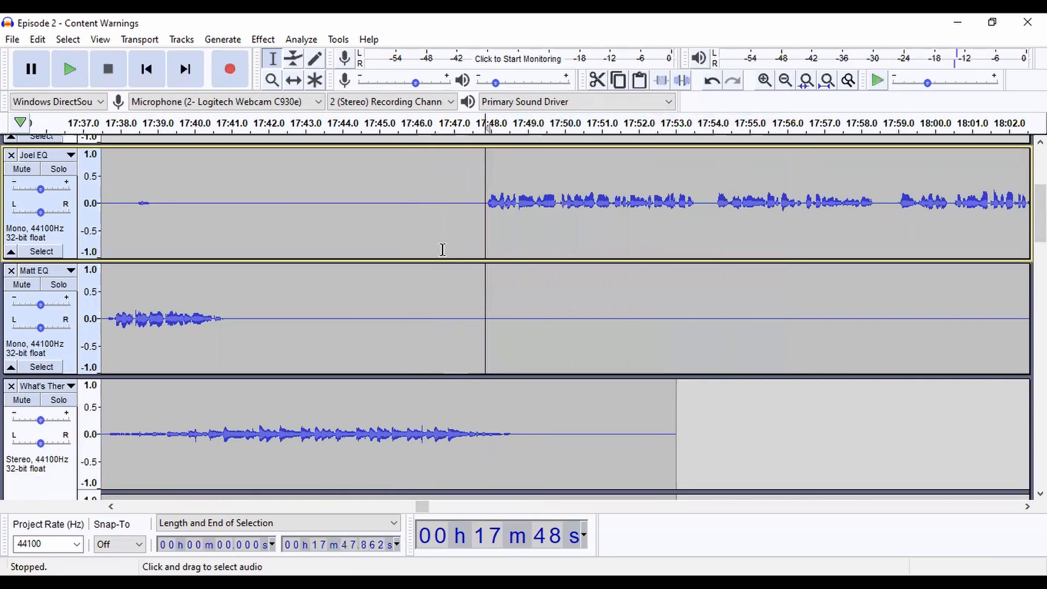
left_click(439, 248)
key("space")
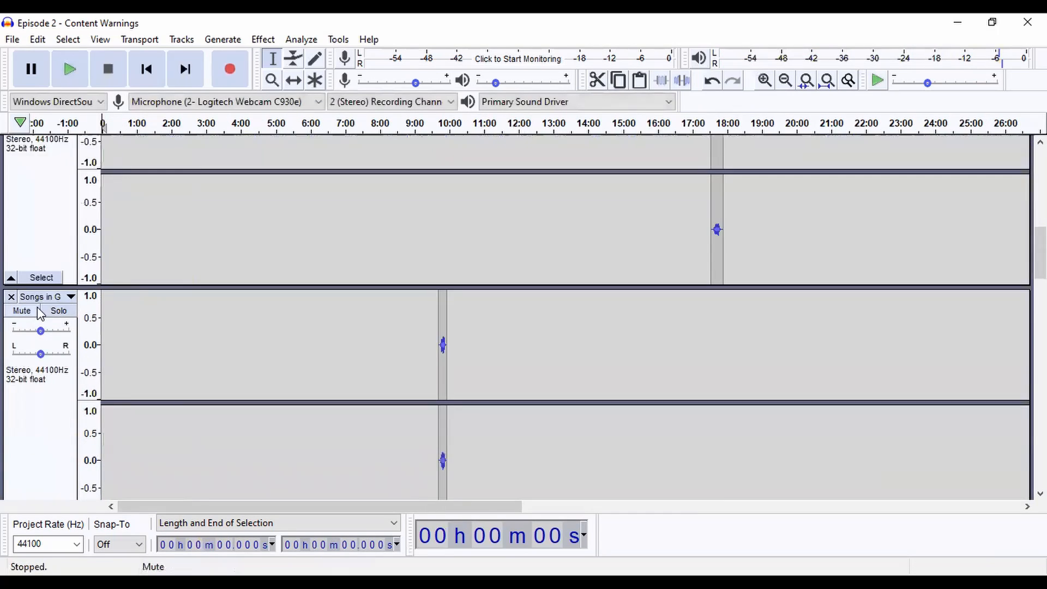
- Mute the unused music tracks below the mix, including "Separate Se", "Meant to Be" and "Missing Piec"
scroll(99, 296, "down", 3)
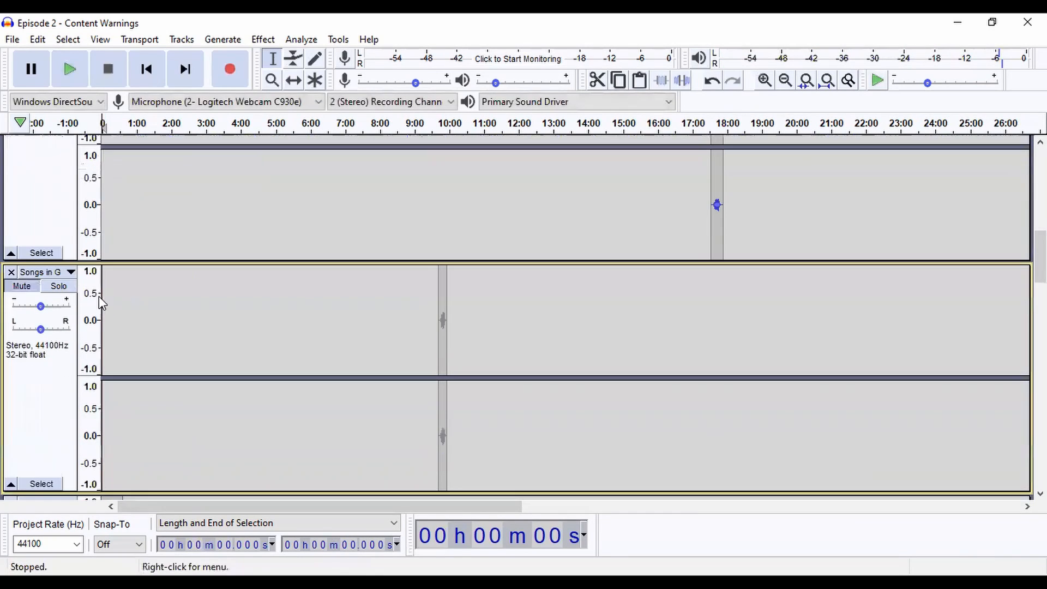
scroll(90, 319, "down", 3)
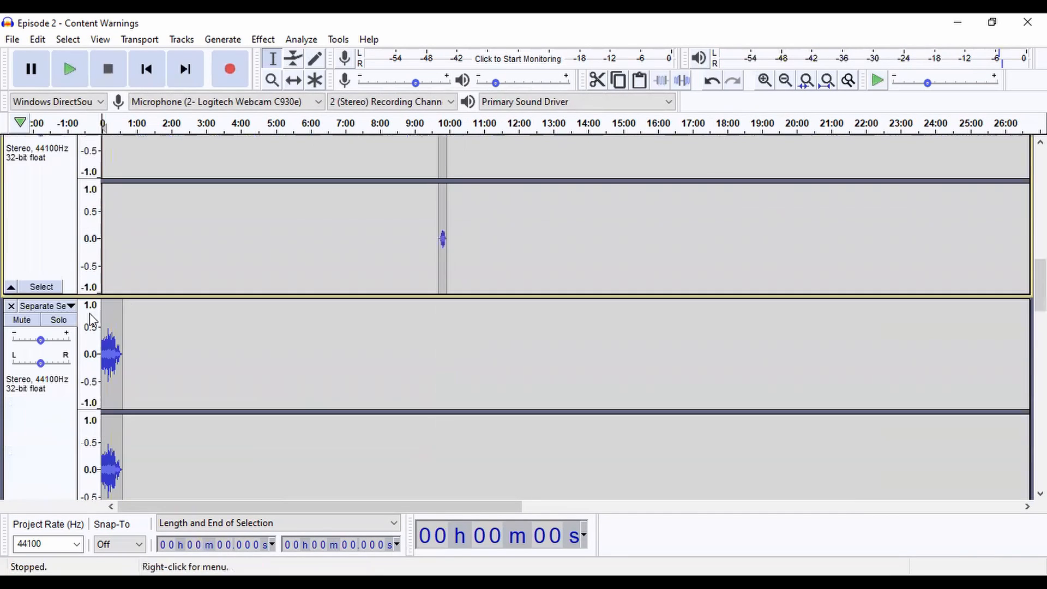
scroll(181, 300, "down", 5)
scroll(41, 321, "down", 5)
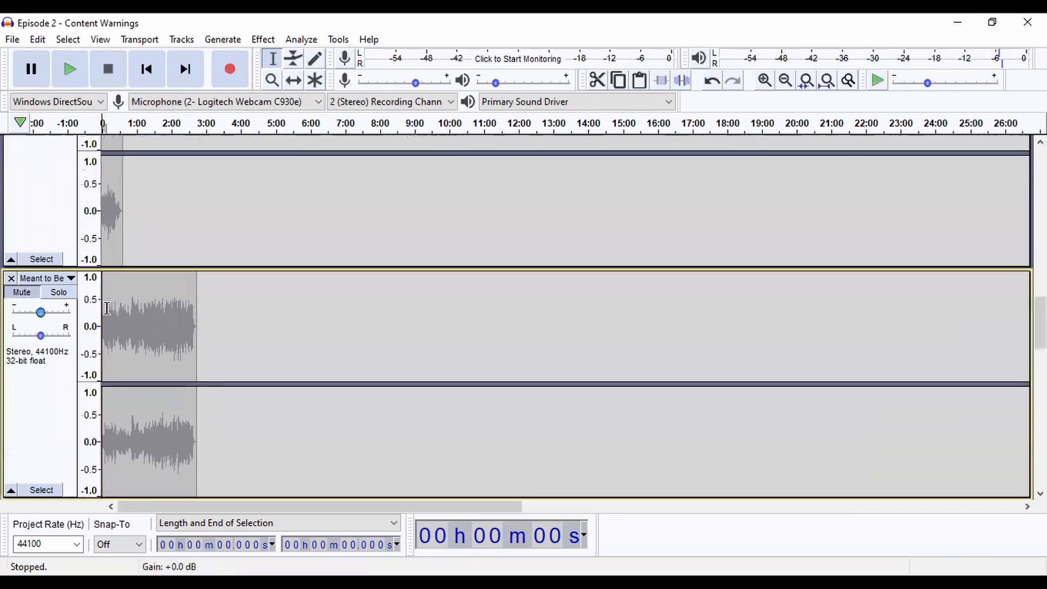
scroll(39, 375, "down", 2)
scroll(196, 316, "down", 12)
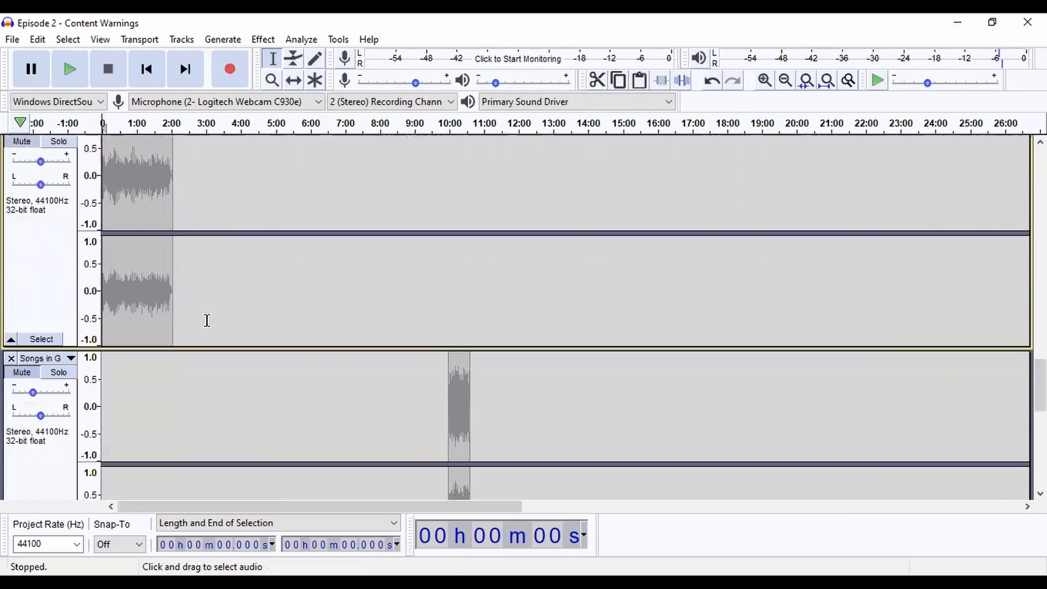
left_click(23, 210)
scroll(162, 298, "down", 3)
scroll(173, 270, "up", 3)
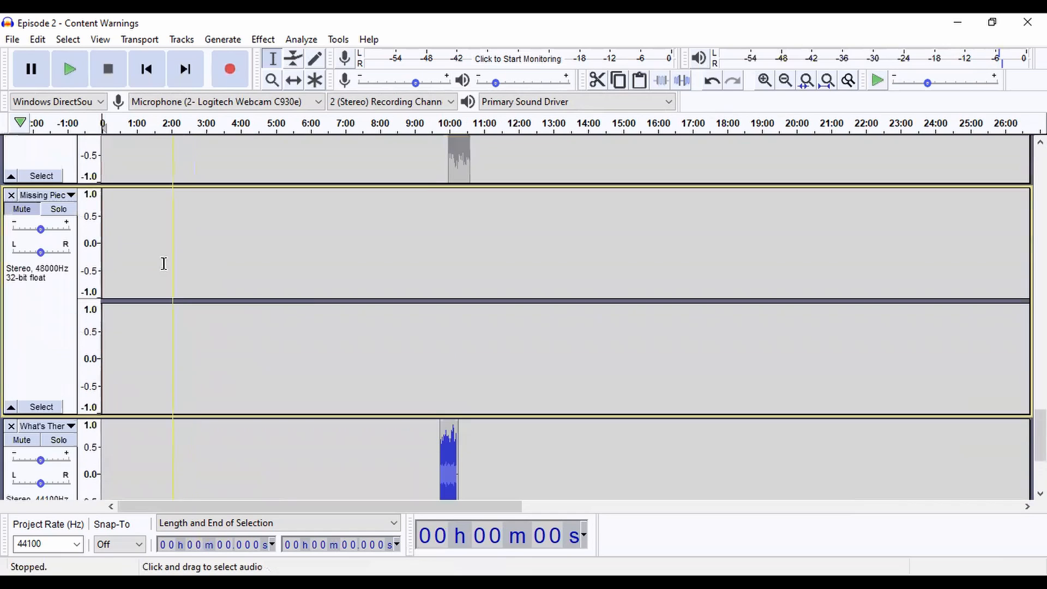
- Remove the empty-looking "Missing Piec" track and mute the lowest "What's Ther" track, whose clip sits near 10:00
left_click(11, 195)
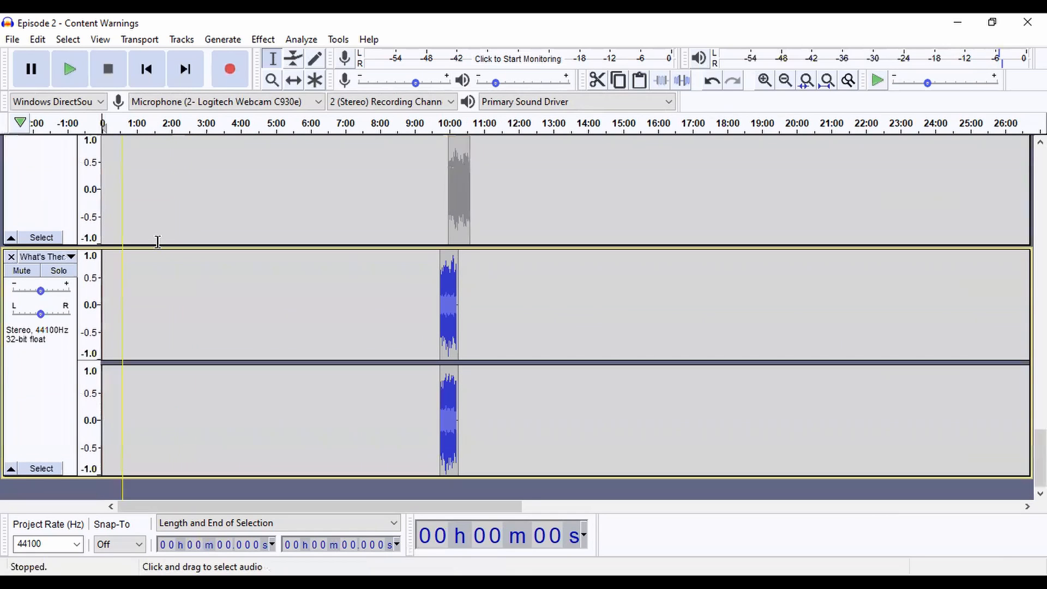
left_click(19, 272)
scroll(198, 267, "up", 9)
scroll(215, 275, "up", 15)
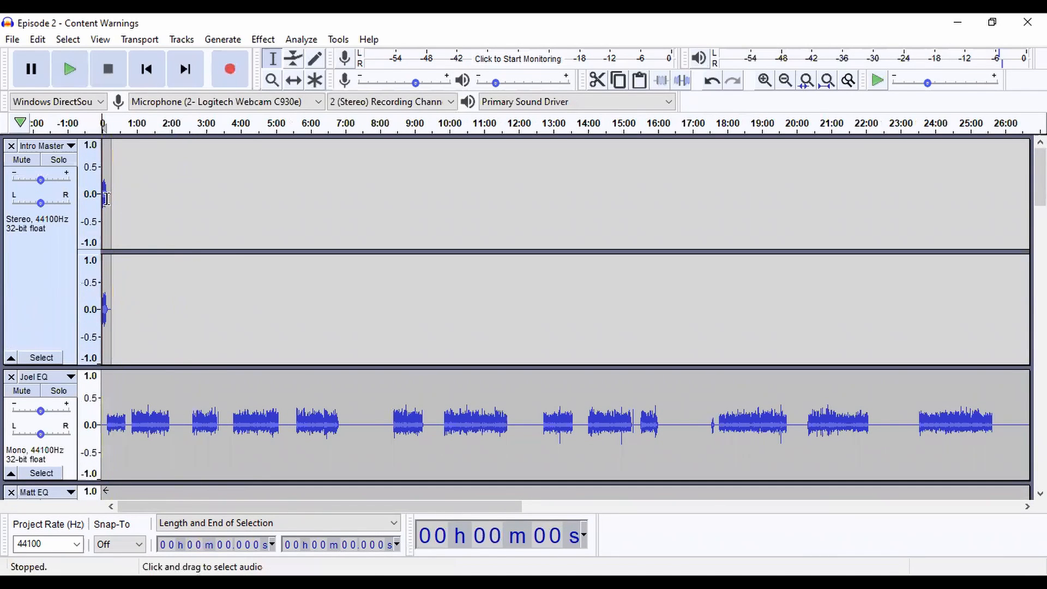
- Remove the "Intro Master" track with its clips at the start and end of the episode
left_click(786, 80)
left_click(785, 80)
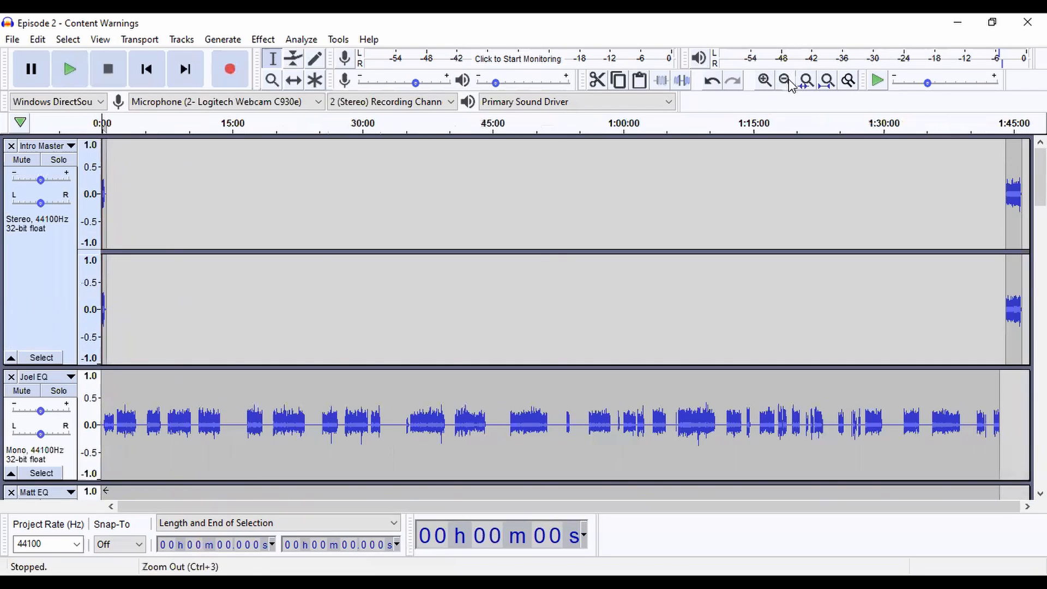
left_click(786, 80)
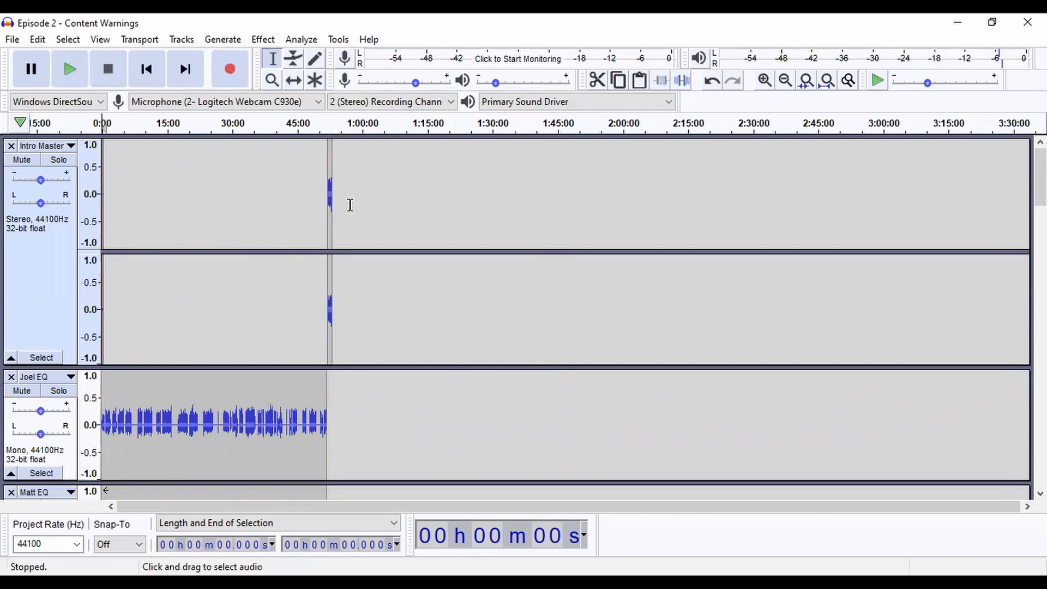
key("space")
key("space")
left_click_drag(333, 205, 3, 207)
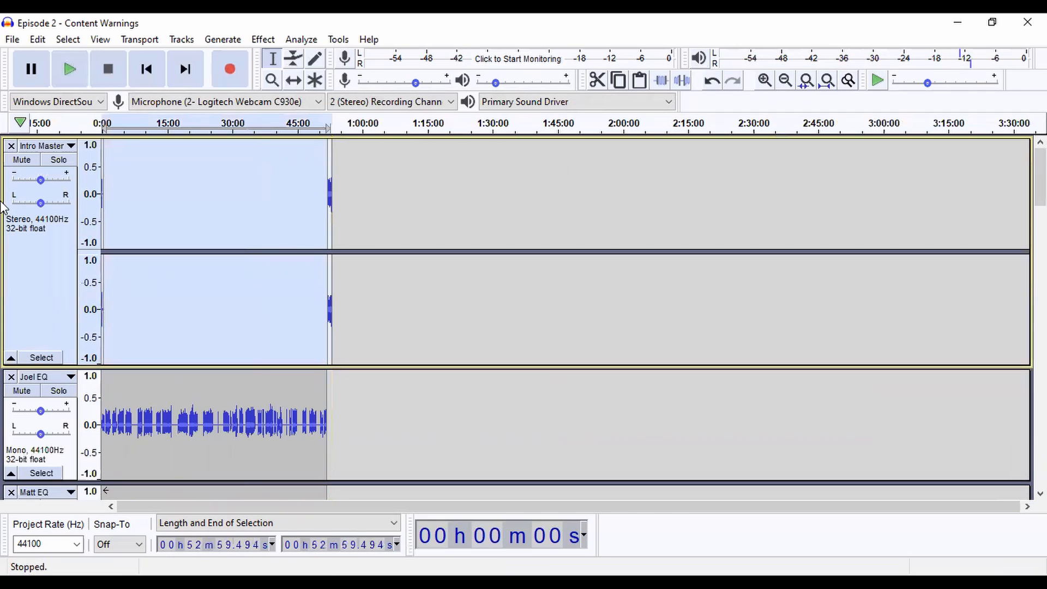
left_click(181, 169)
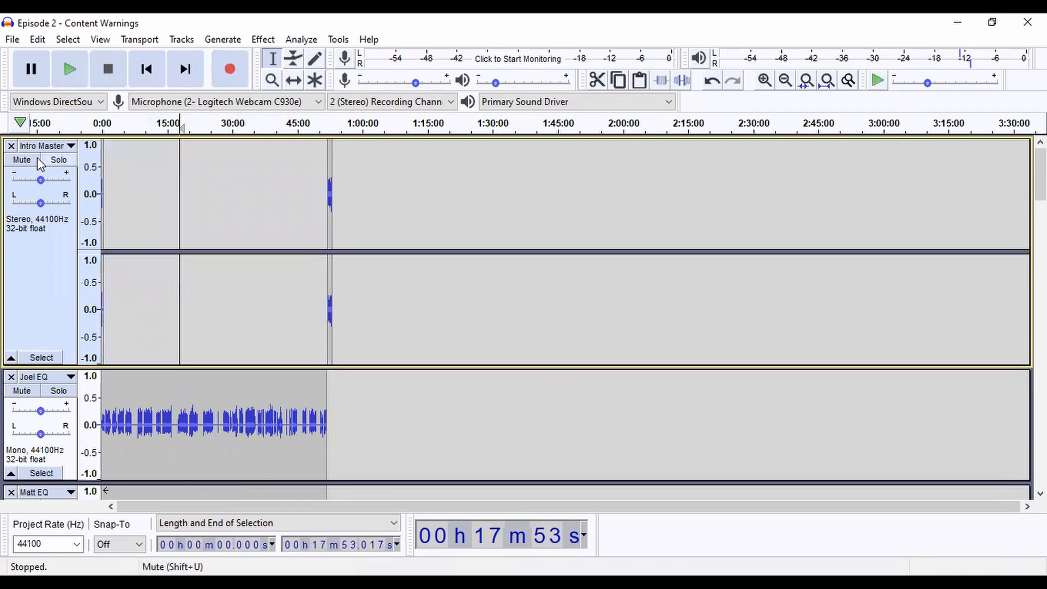
left_click(11, 146)
scroll(232, 221, "down", 10)
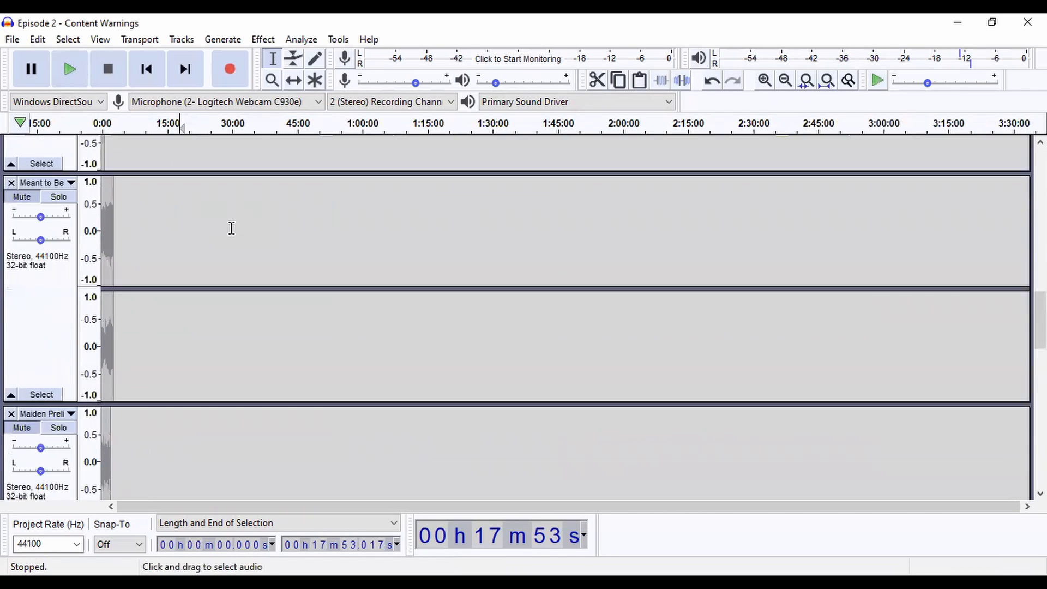
- Remove the upper "What's Ther" track, whose clip sits near 17:40, directly below the speech tracks
scroll(223, 237, "up", 10)
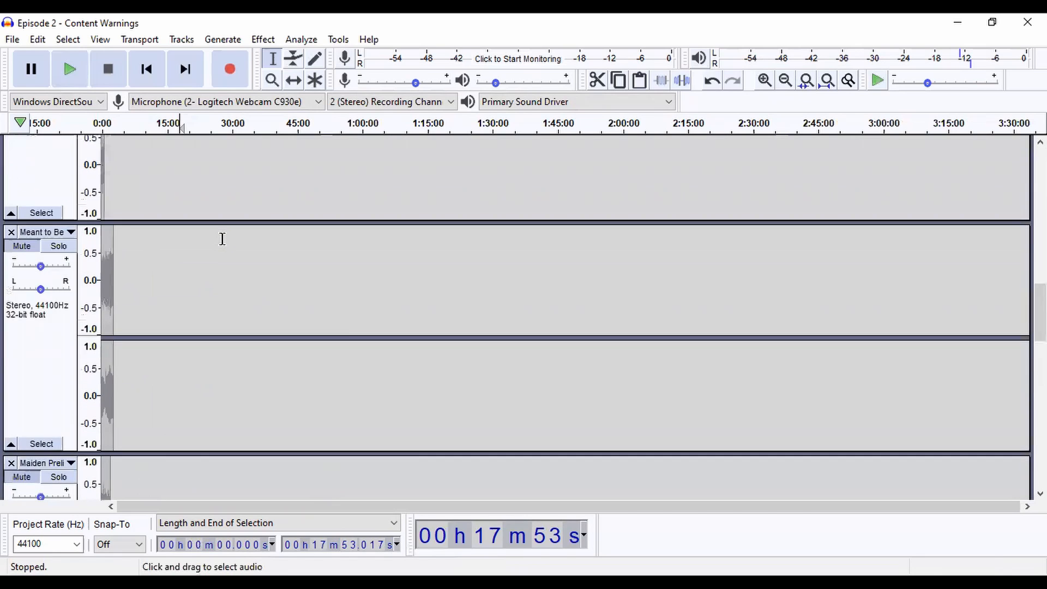
scroll(218, 235, "up", 5)
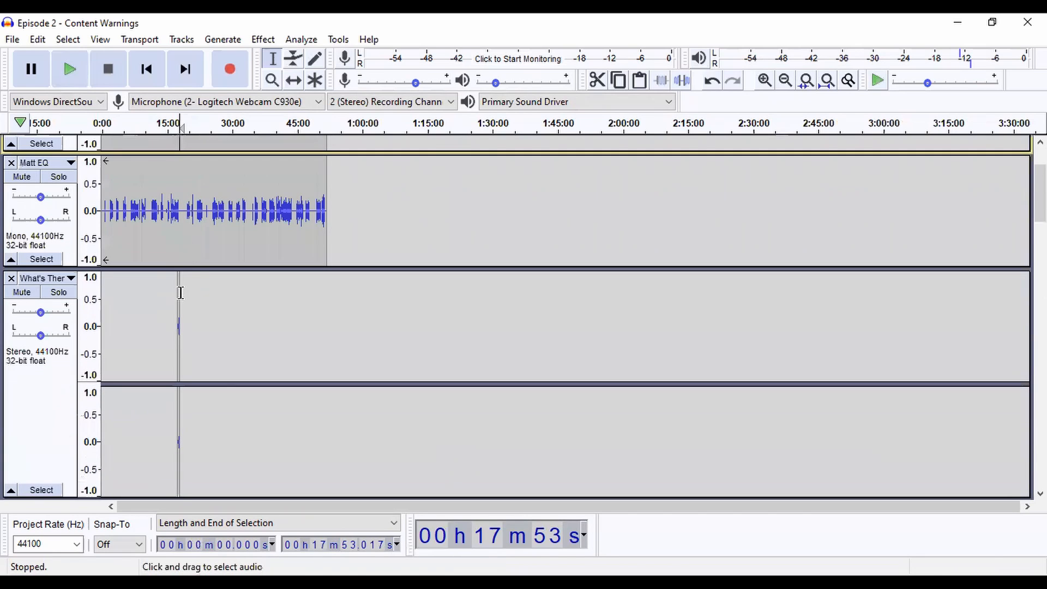
left_click_drag(181, 293, 169, 294)
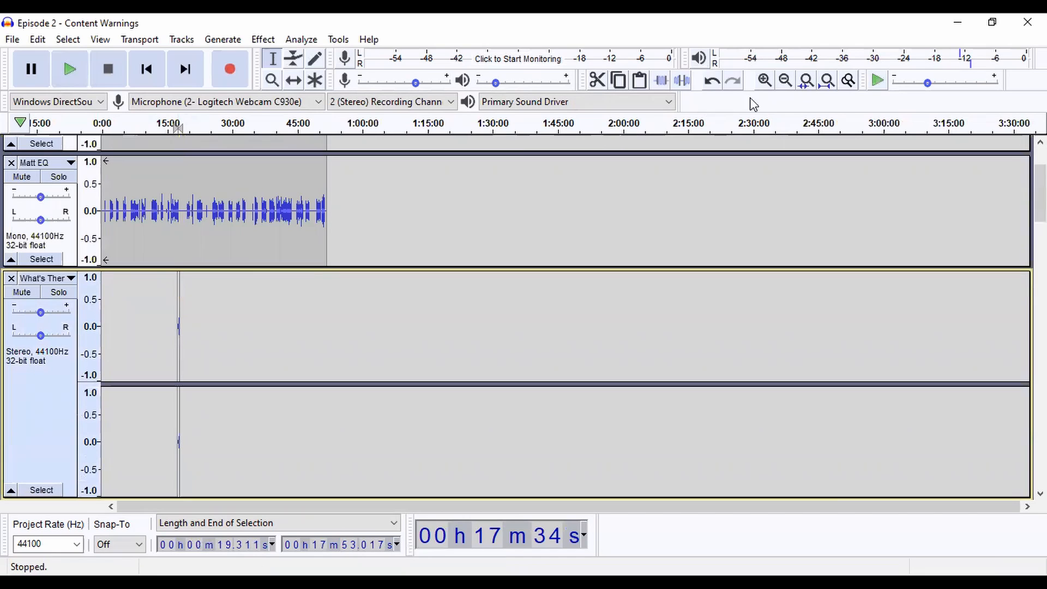
left_click(764, 83)
left_click(763, 83)
left_click(763, 83)
left_click(764, 83)
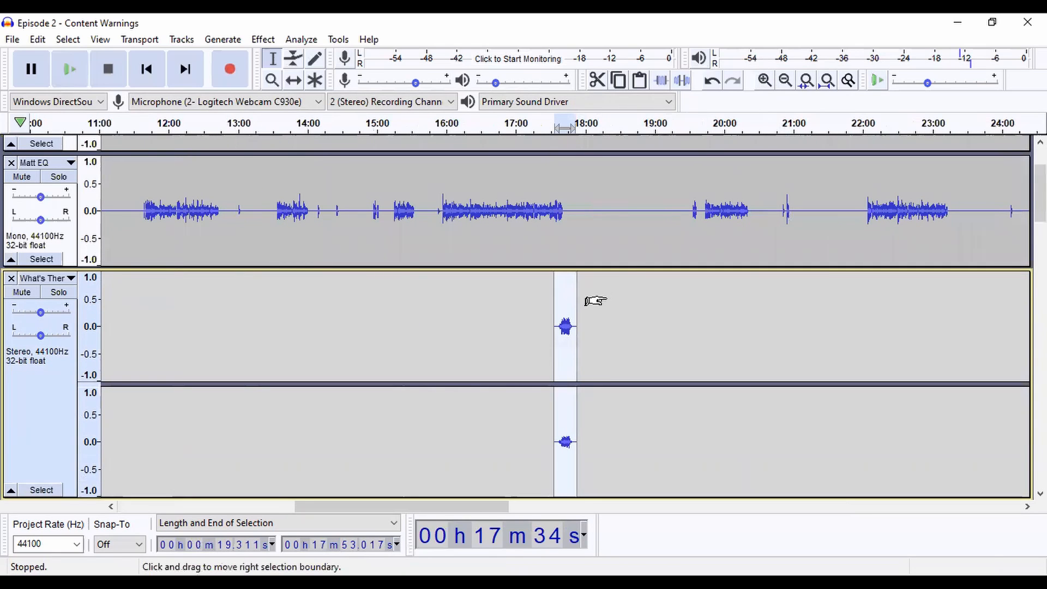
left_click(539, 305)
left_click(11, 278)
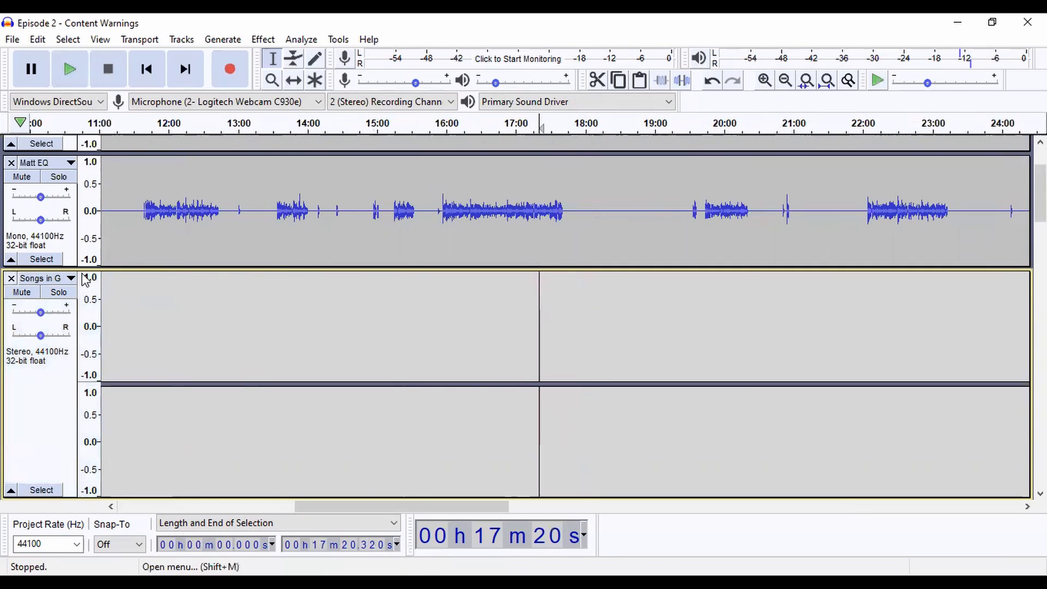
- Remove the upper "Songs in G" track with its music clip near 9:50
scroll(276, 265, "down", 5)
scroll(280, 269, "up", 3)
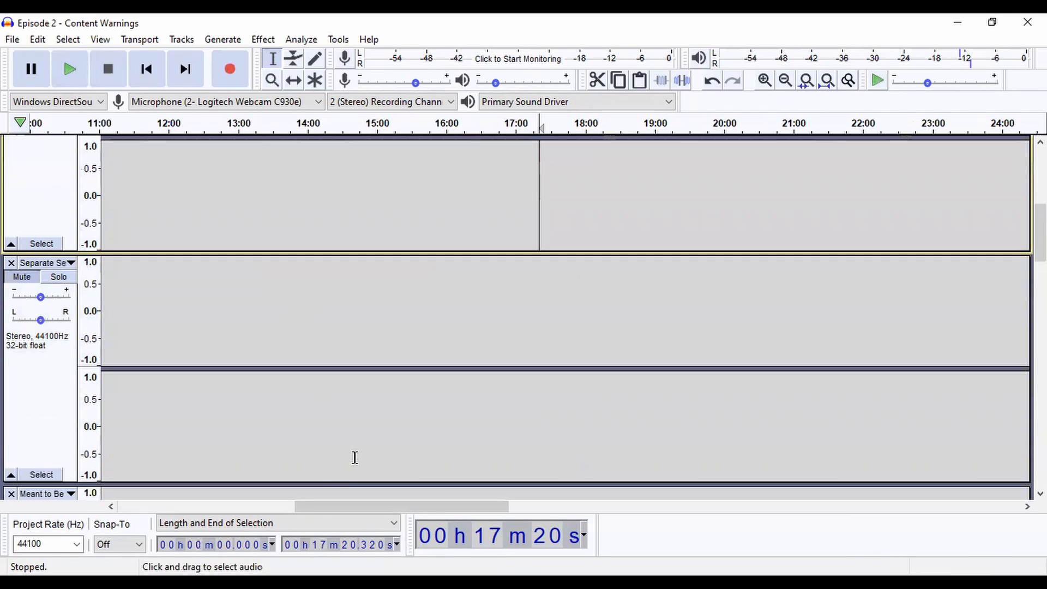
left_click_drag(310, 506, 264, 509)
double_click(167, 229)
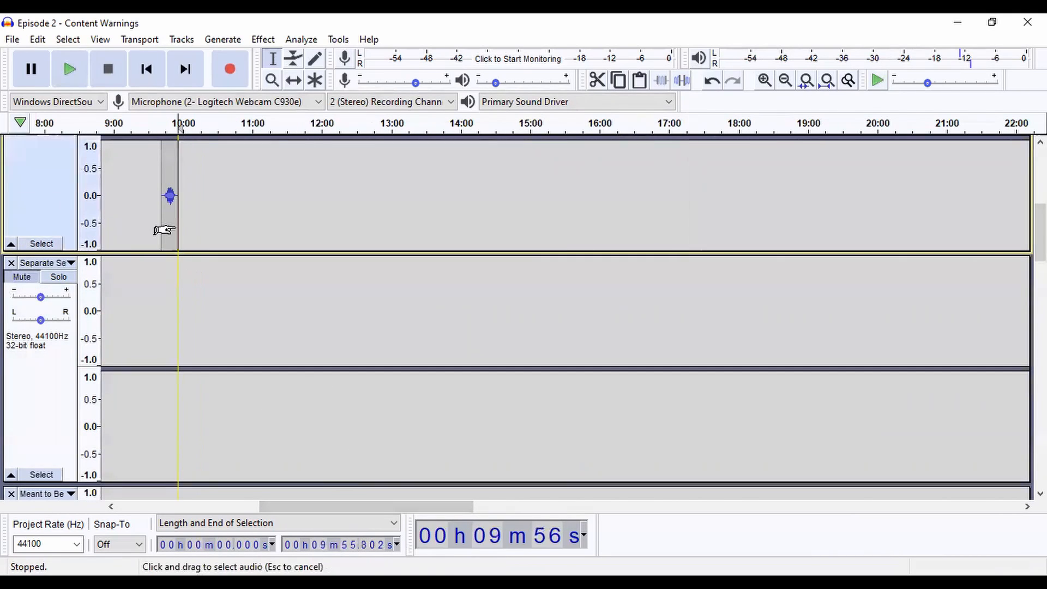
scroll(164, 231, "up", 2)
left_click(205, 229)
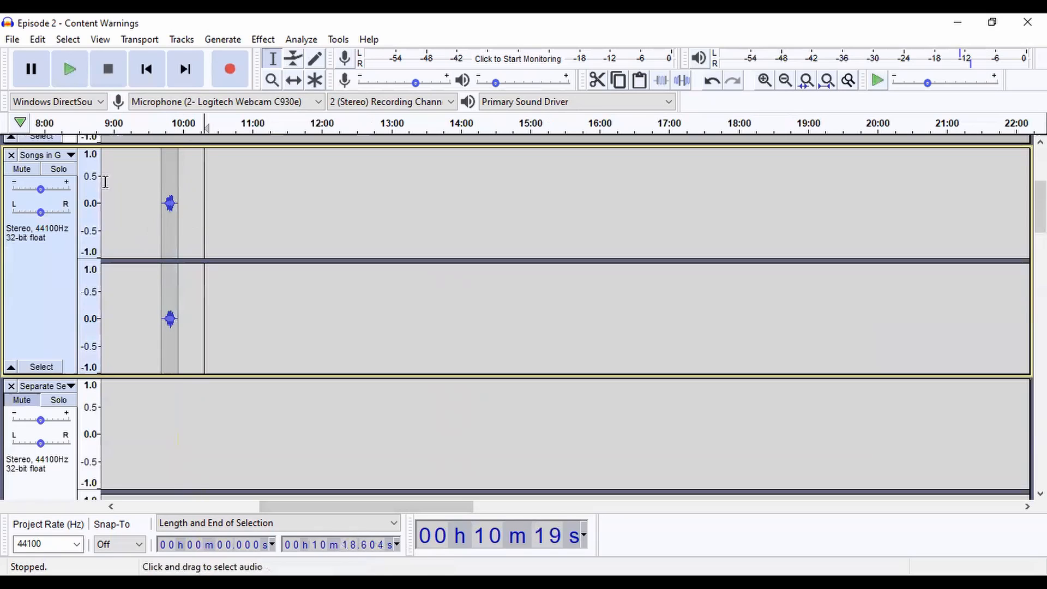
left_click(11, 155)
- Select from 0:00 to about 52:59 across the "Intro Master", "What's Ther" and "Songs in G" tracks at the end of the project
scroll(262, 231, "down", 3)
scroll(273, 234, "down", 6)
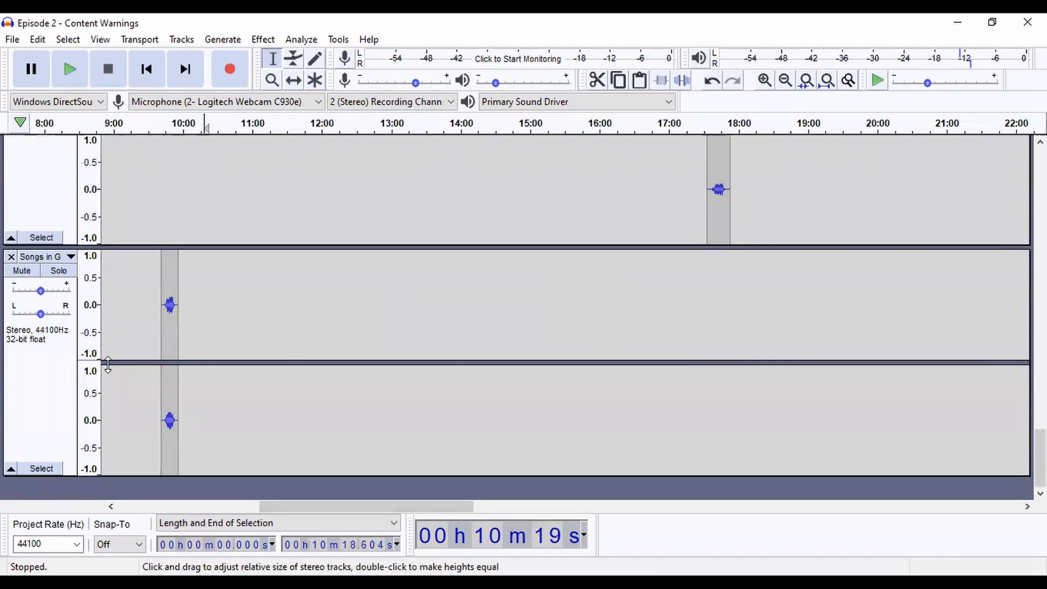
left_click_drag(103, 363, 755, 394)
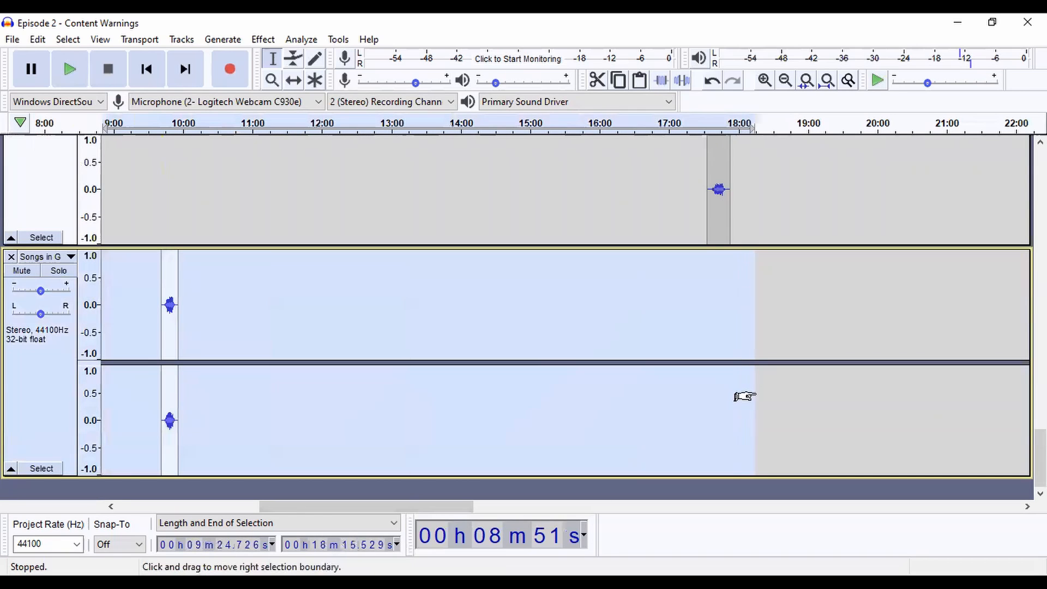
scroll(762, 341, "up", 5)
left_click(793, 85)
left_click(793, 85)
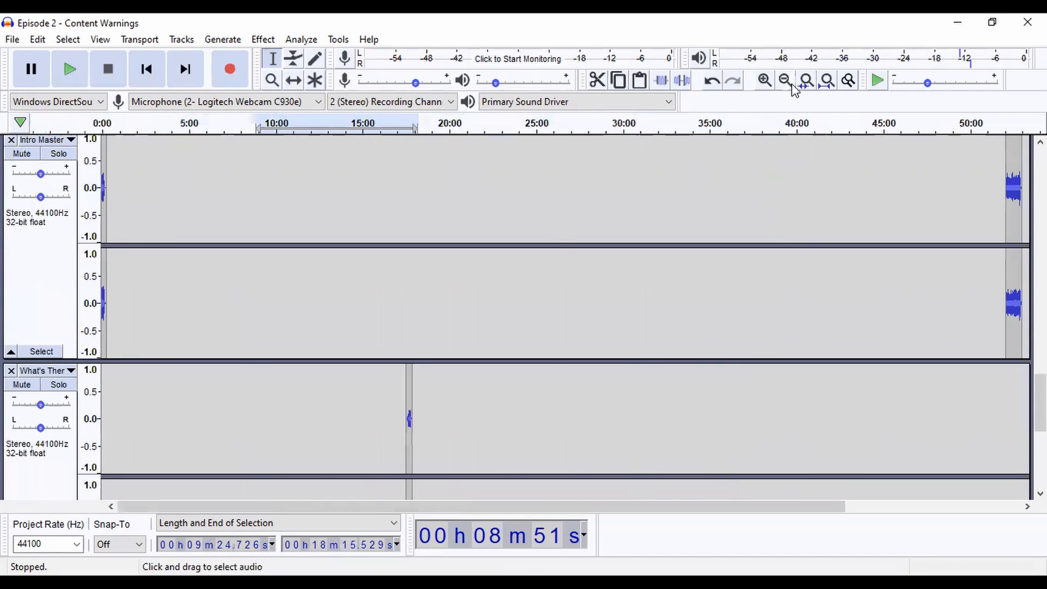
left_click(792, 85)
left_click(640, 198)
left_click_drag(562, 202, 44, 203)
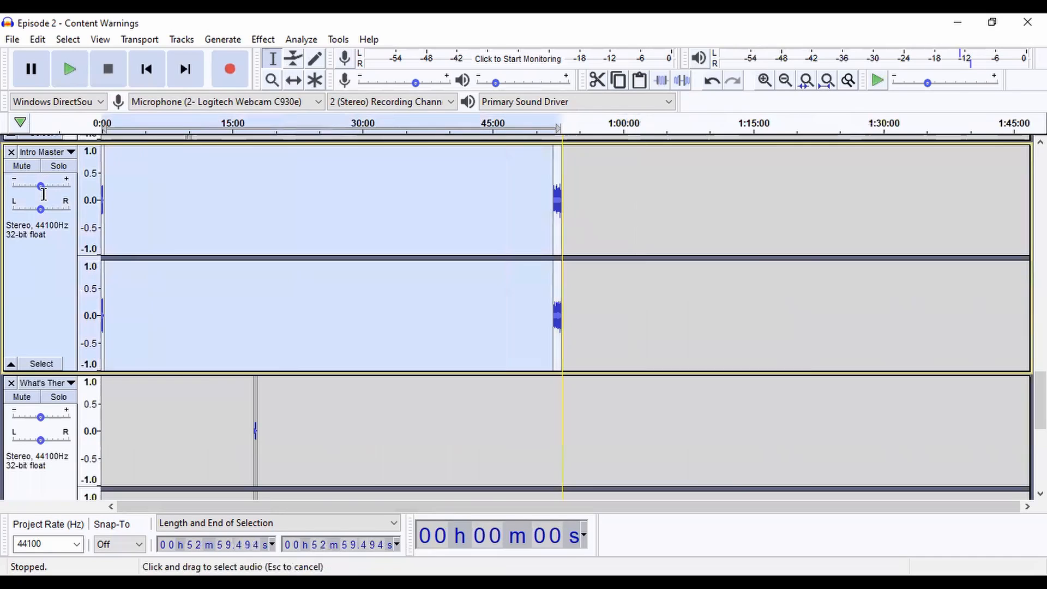
key("shift+Down")
key("shift+Down")
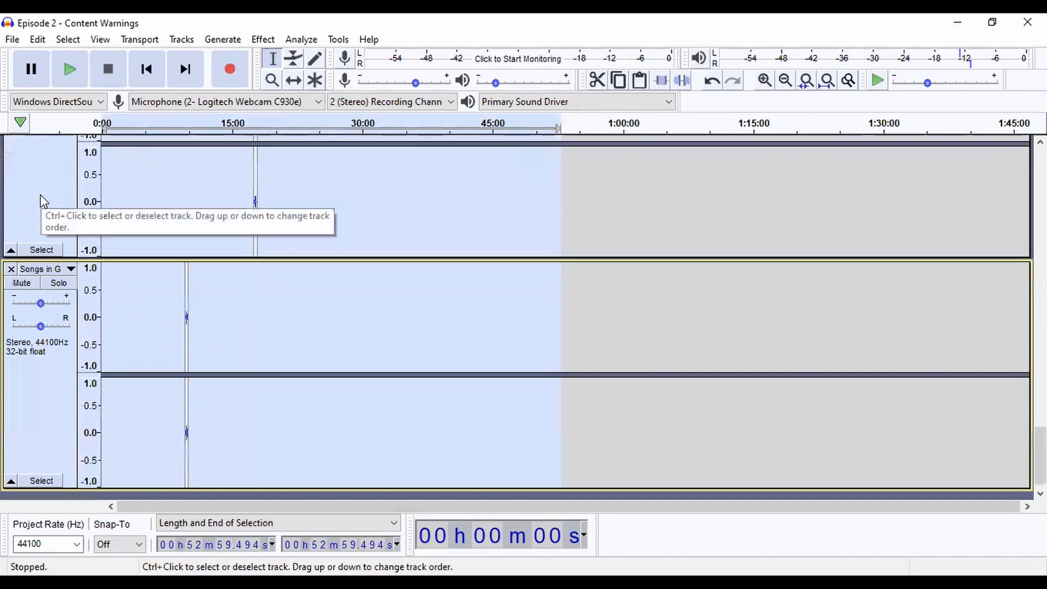
- Mix and render the selected music tracks into a single stereo track
left_click(185, 40)
mouse_move(280, 83)
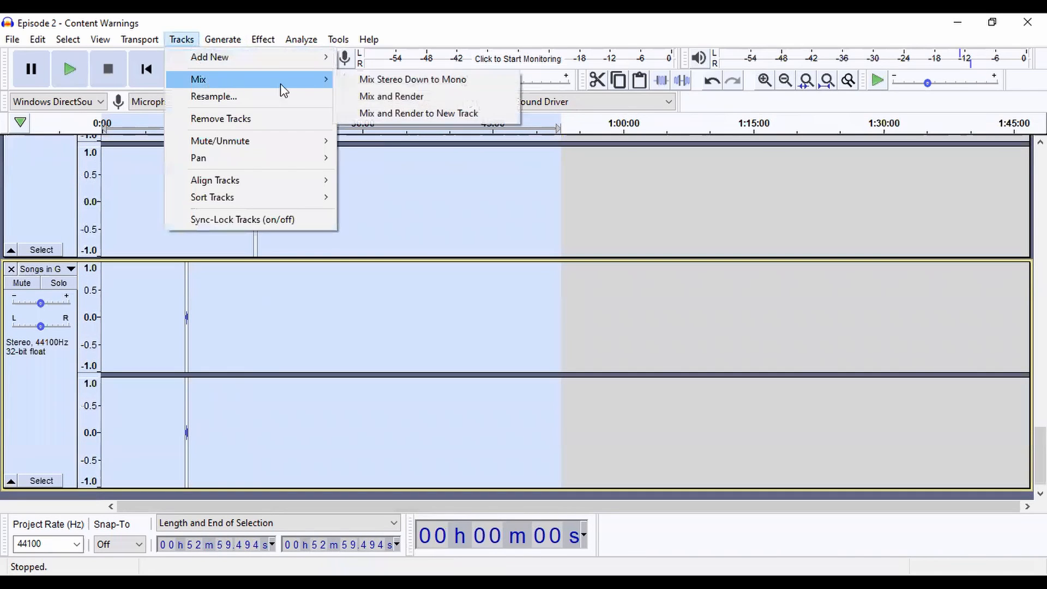
left_click(354, 97)
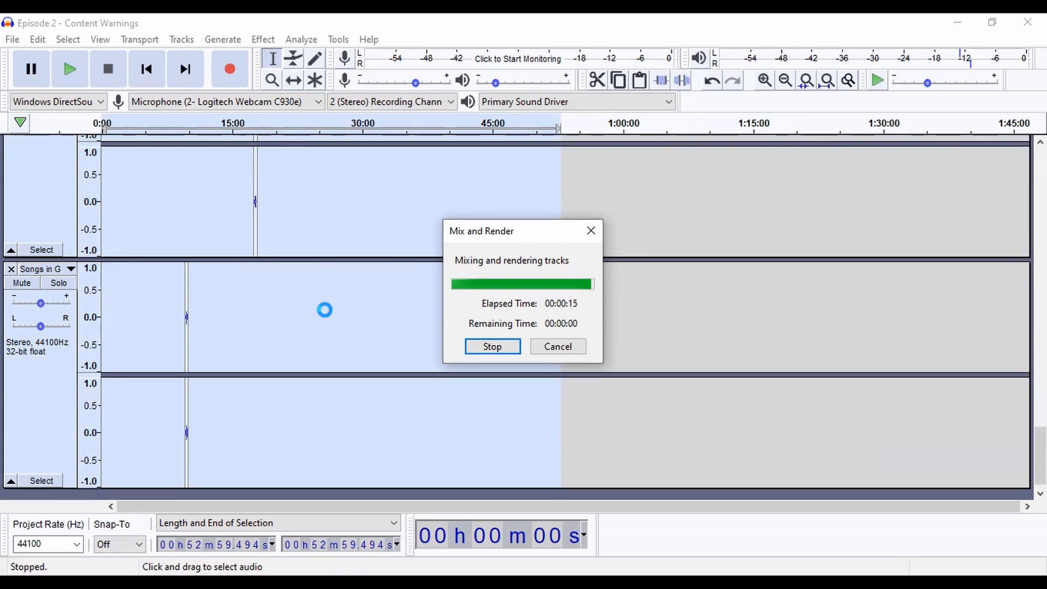
- Play the episode from 0:00 to check the rendered intro music, and look over the muted tracks above the mix
left_click(301, 312)
left_click(142, 311)
left_click(106, 127)
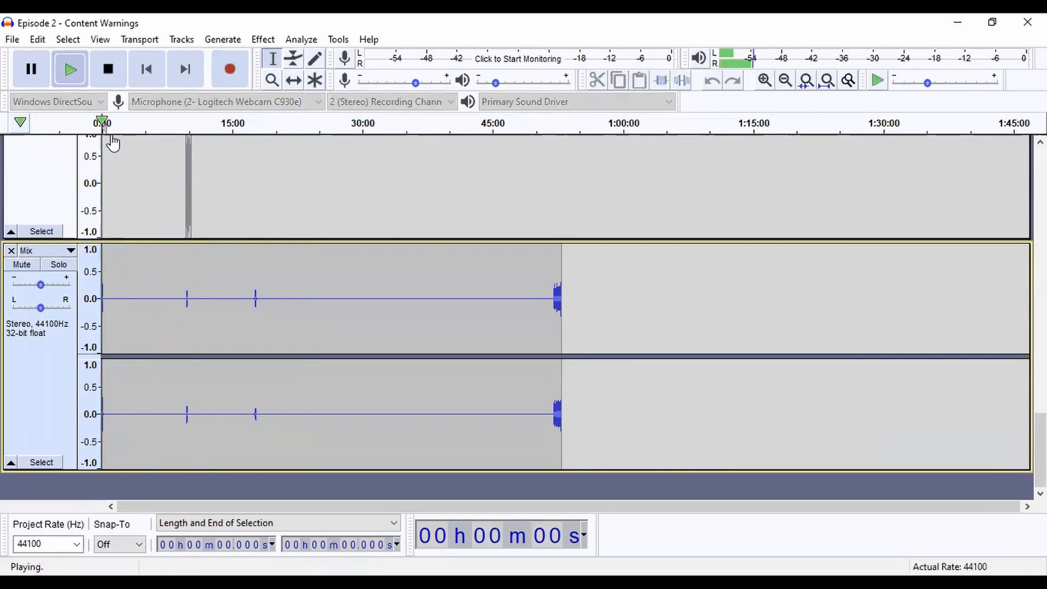
left_click(764, 81)
left_click(765, 81)
left_click(765, 80)
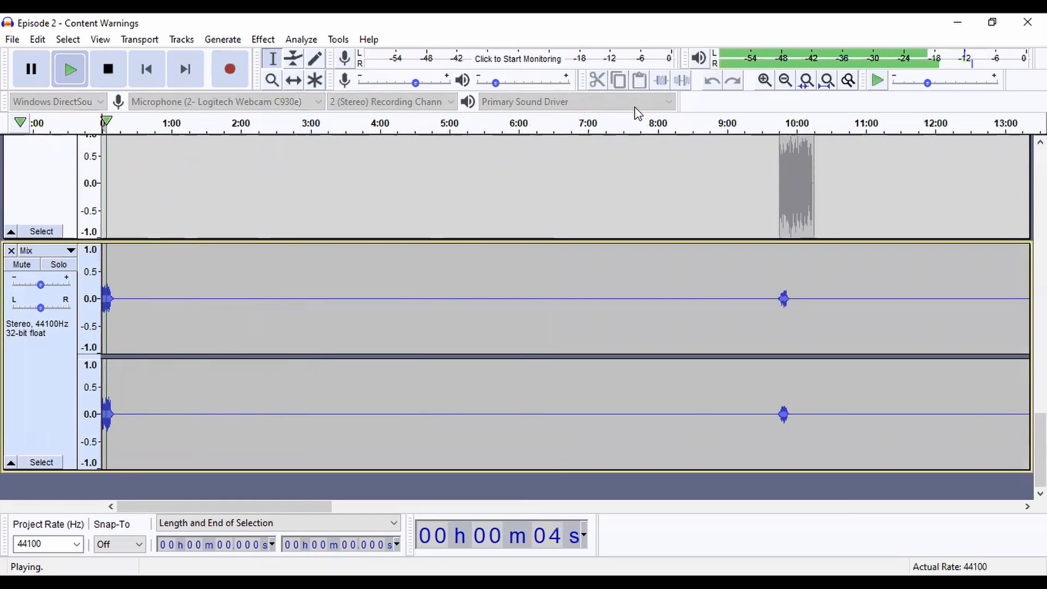
scroll(422, 180, "up", 5)
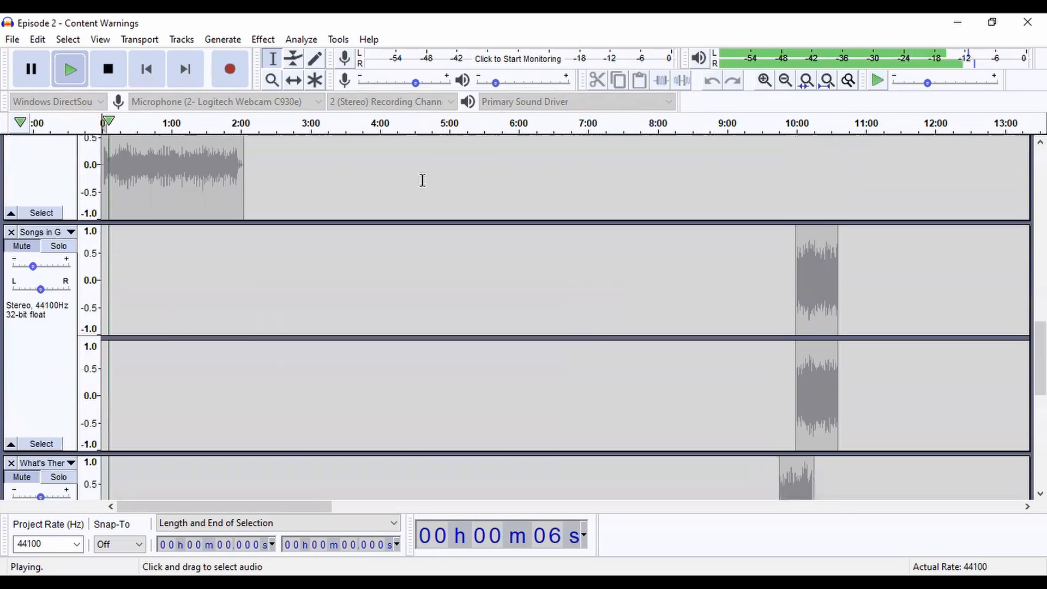
scroll(422, 180, "up", 8)
scroll(423, 175, "up", 6)
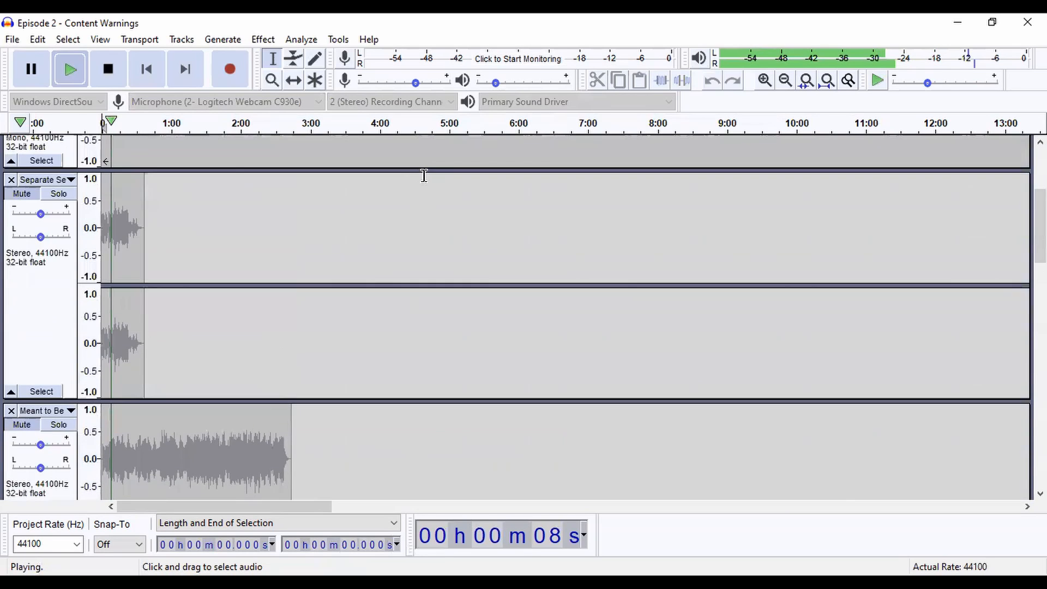
scroll(424, 175, "down", 5)
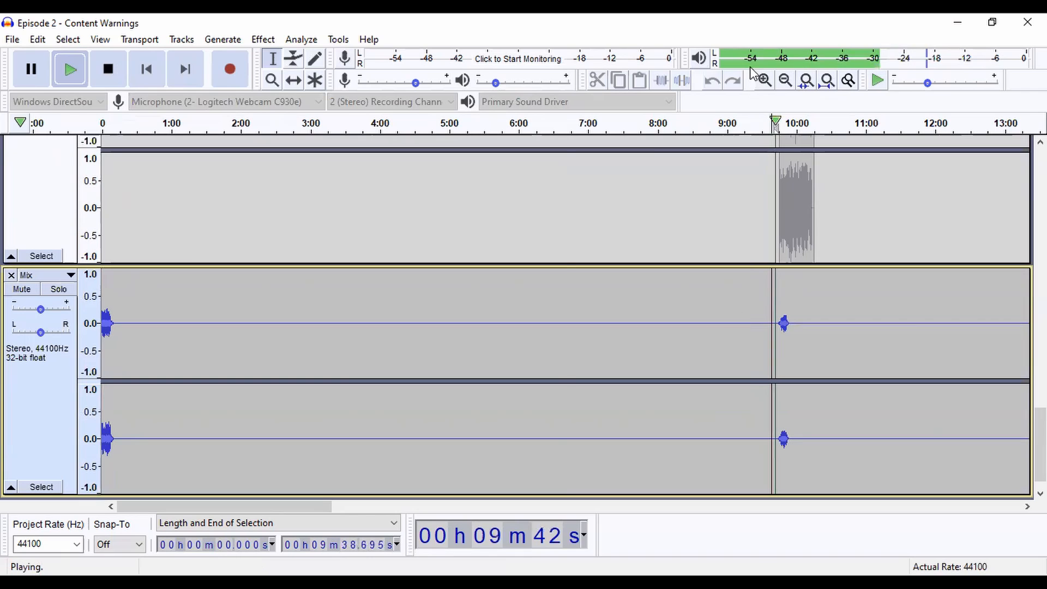
- Play the transition from about 9:38 and examine the rendered music clip near 9:50
left_click(763, 80)
left_click(763, 81)
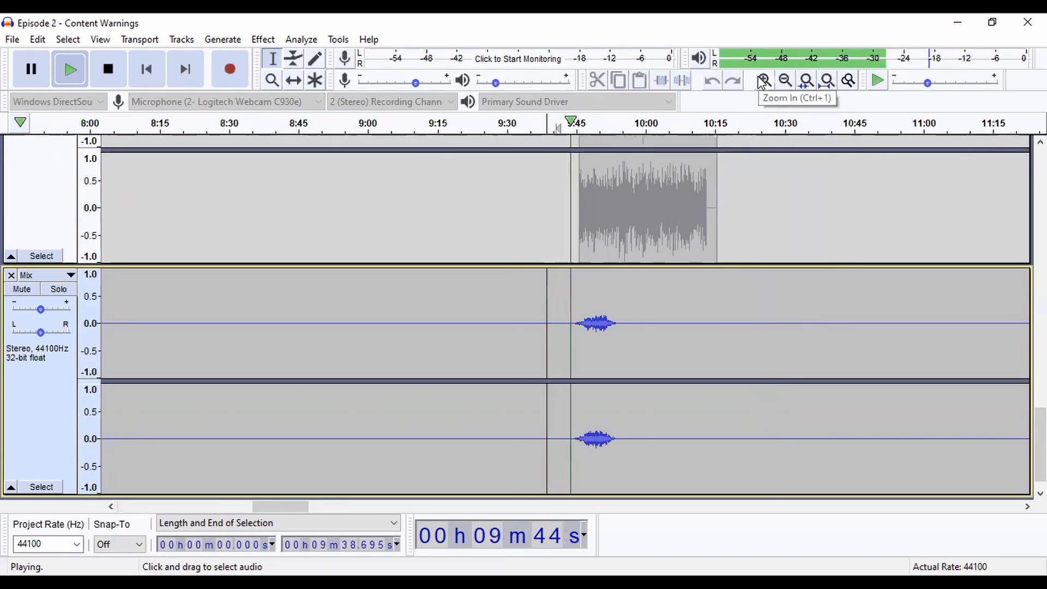
left_click(763, 80)
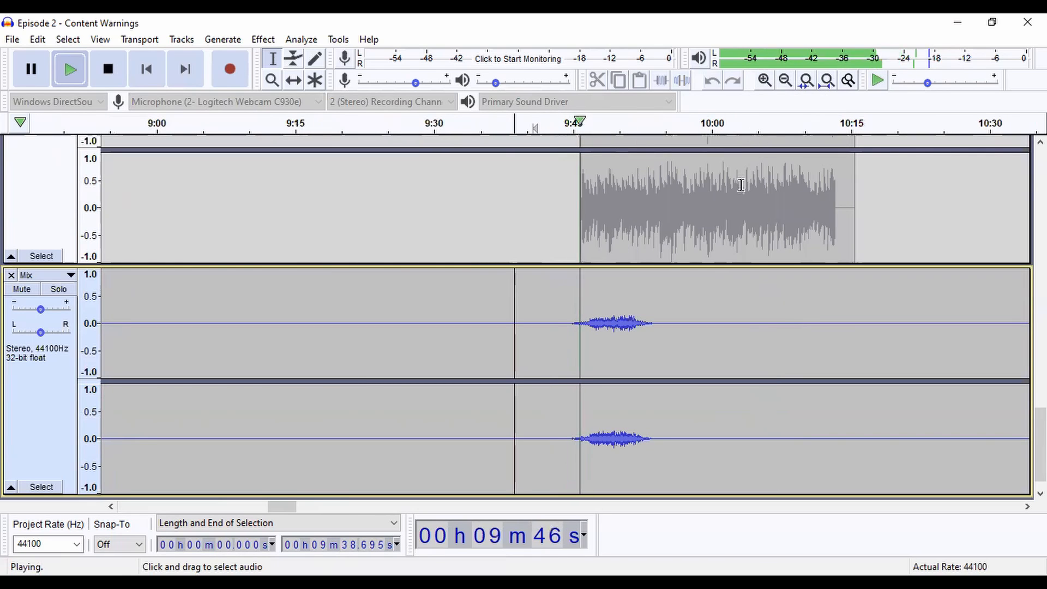
left_click(785, 86)
left_click(786, 83)
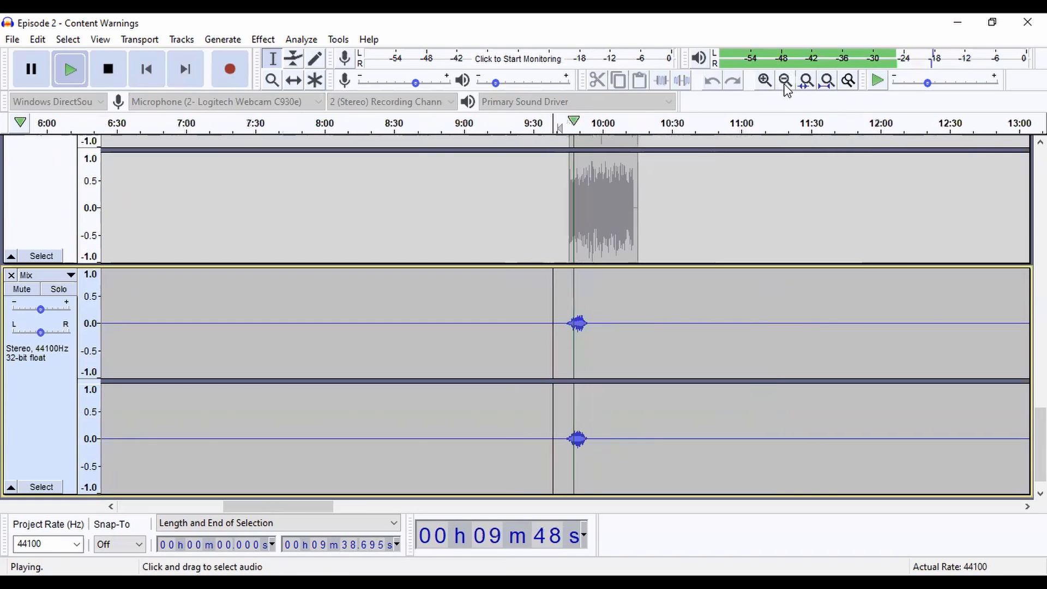
left_click(785, 83)
left_click(786, 83)
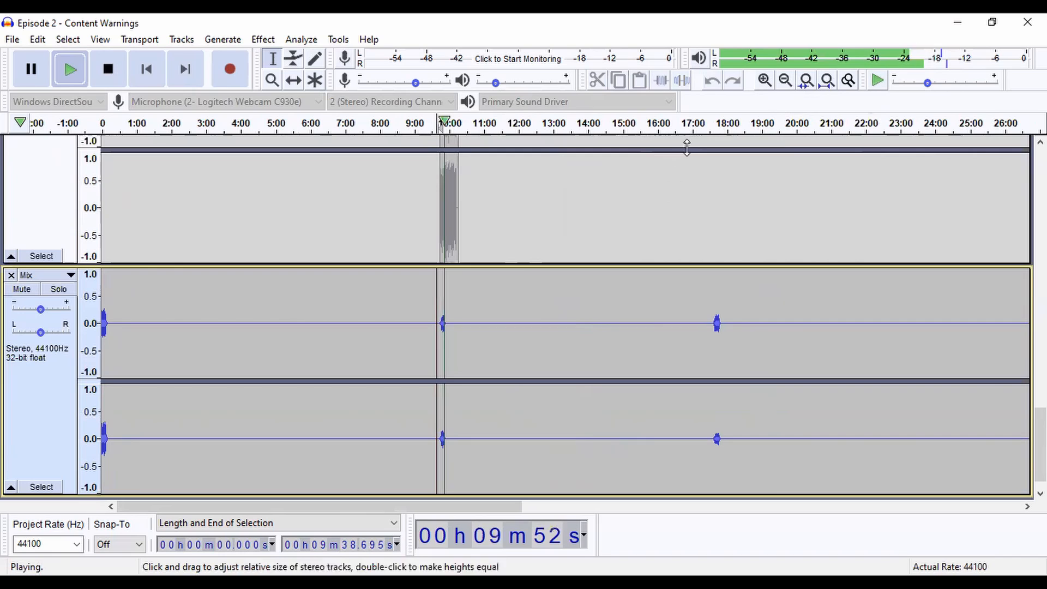
- Play the lead-in to the third music clip and listen through the transition near 17:40
left_click(704, 123)
left_click(764, 80)
left_click(764, 80)
left_click(764, 80)
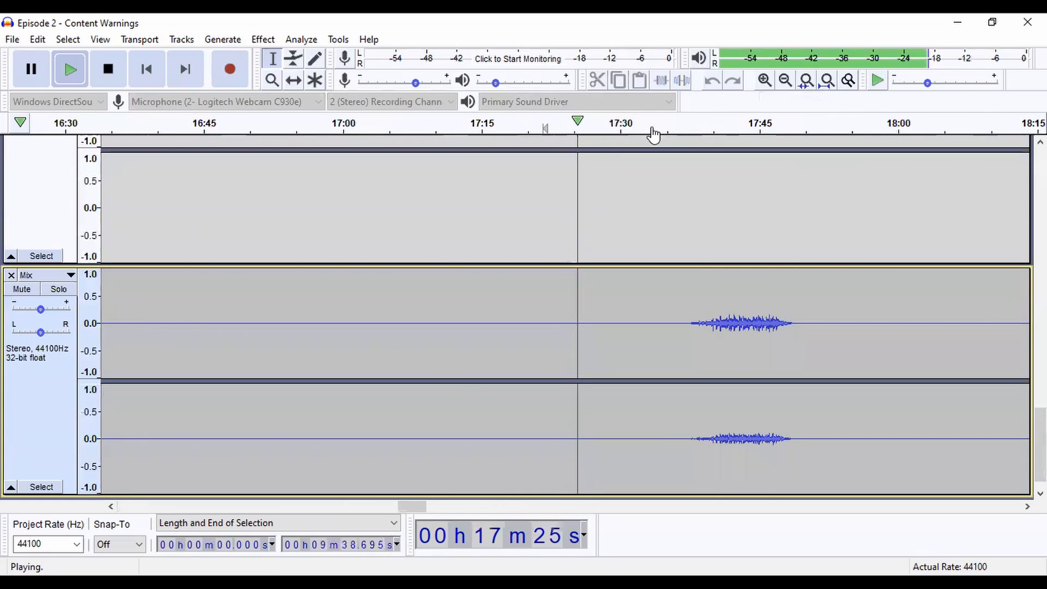
left_click(644, 133)
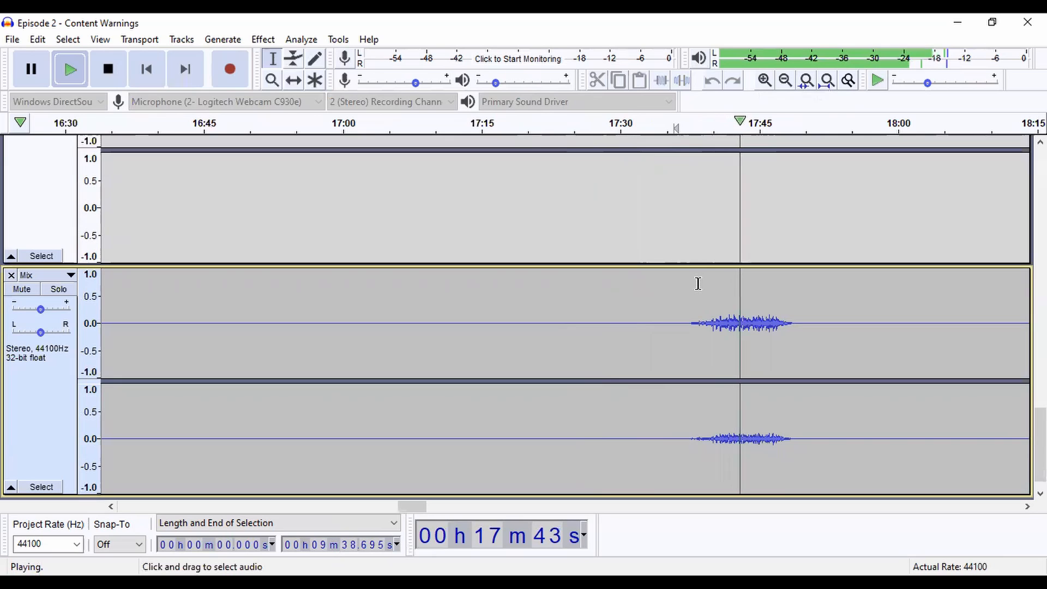
left_click(765, 80)
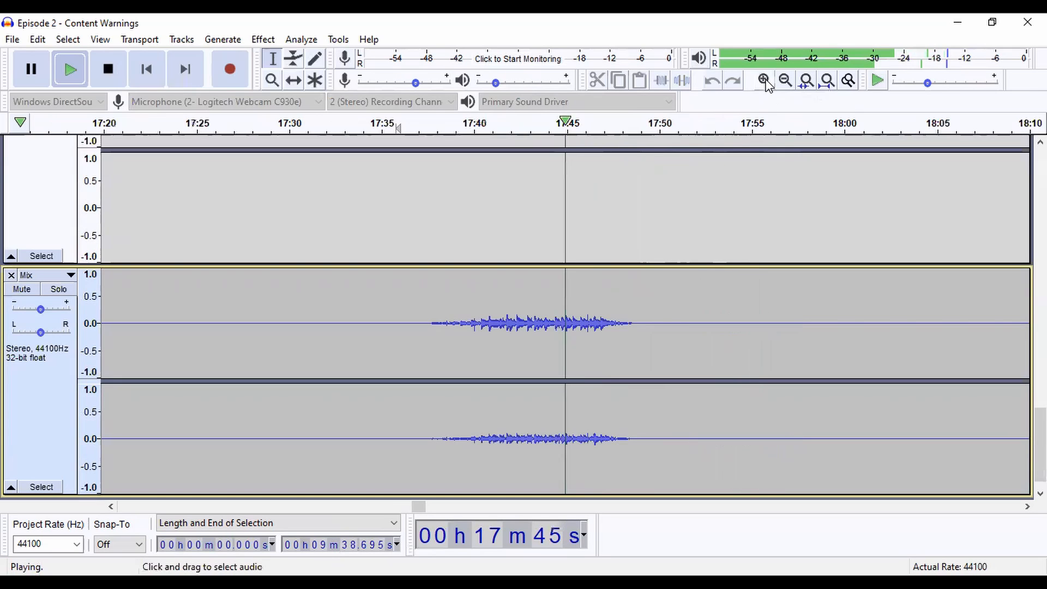
- Spot-check the speech tracks by playing from about 19:34, 22:03 and 23:11, and stop with the cursor at about 23:18
scroll(685, 275, "up", 10)
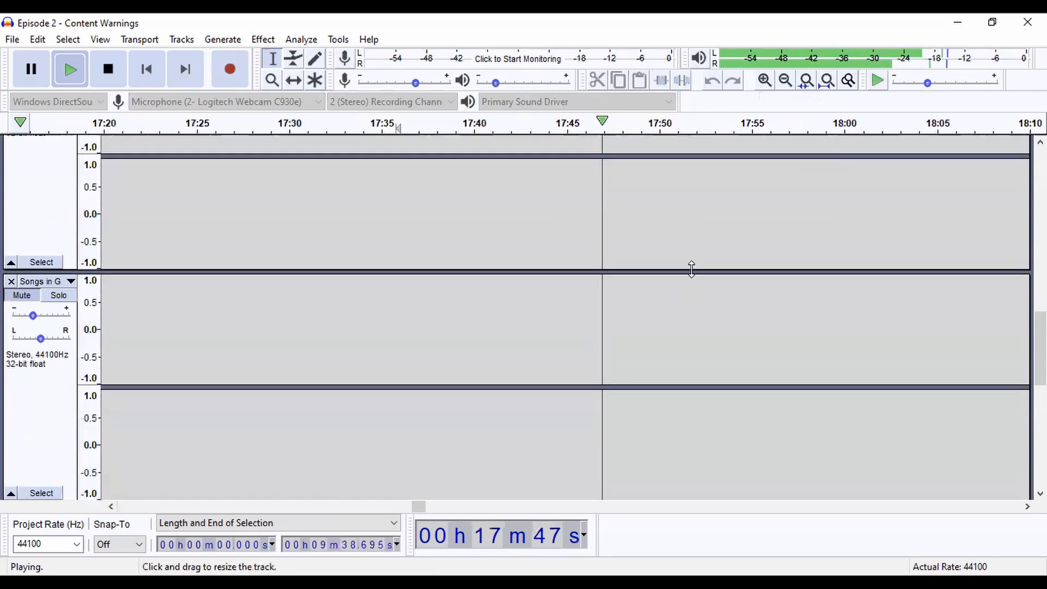
left_click(785, 81)
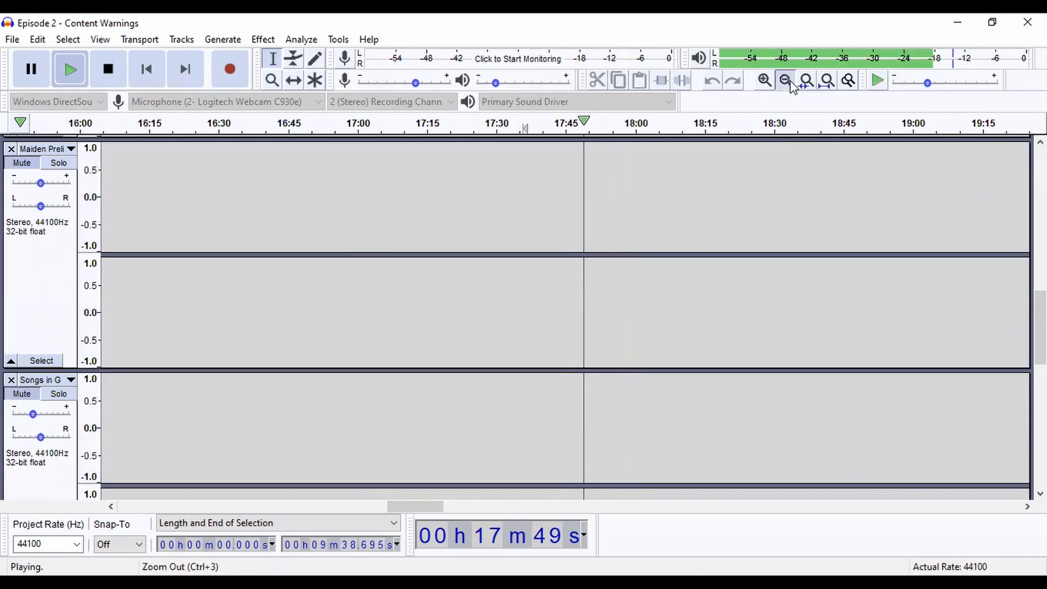
left_click(786, 80)
left_click(786, 81)
scroll(698, 262, "up", 8)
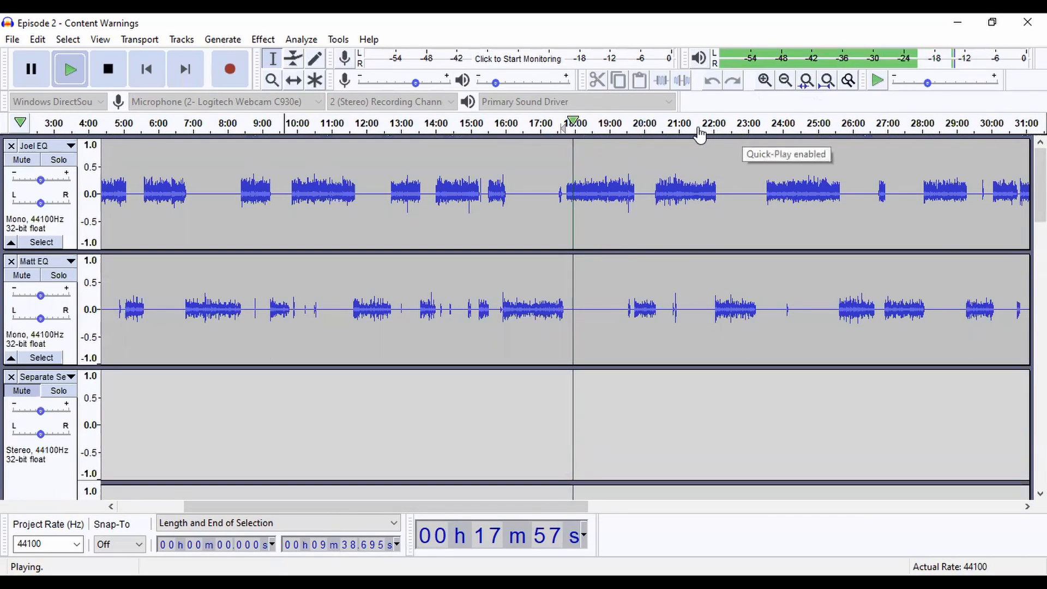
left_click(630, 128)
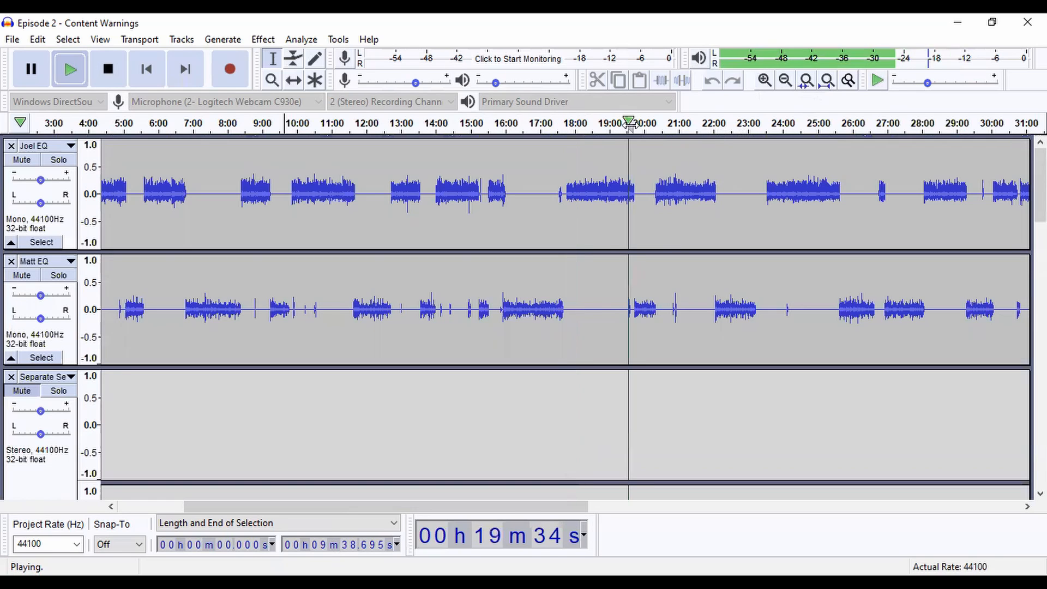
left_click(715, 128)
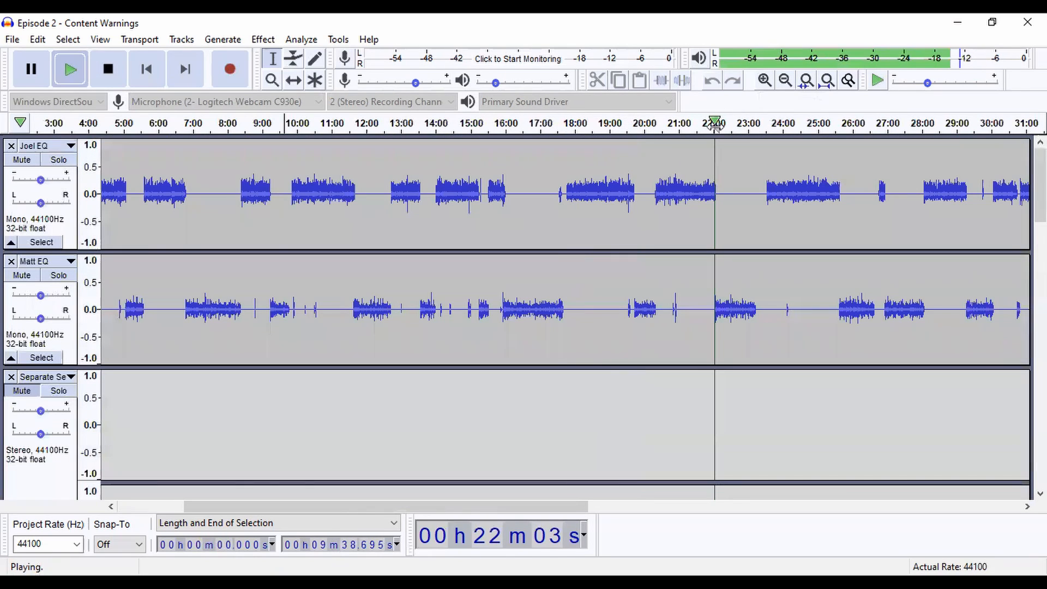
left_click(755, 128)
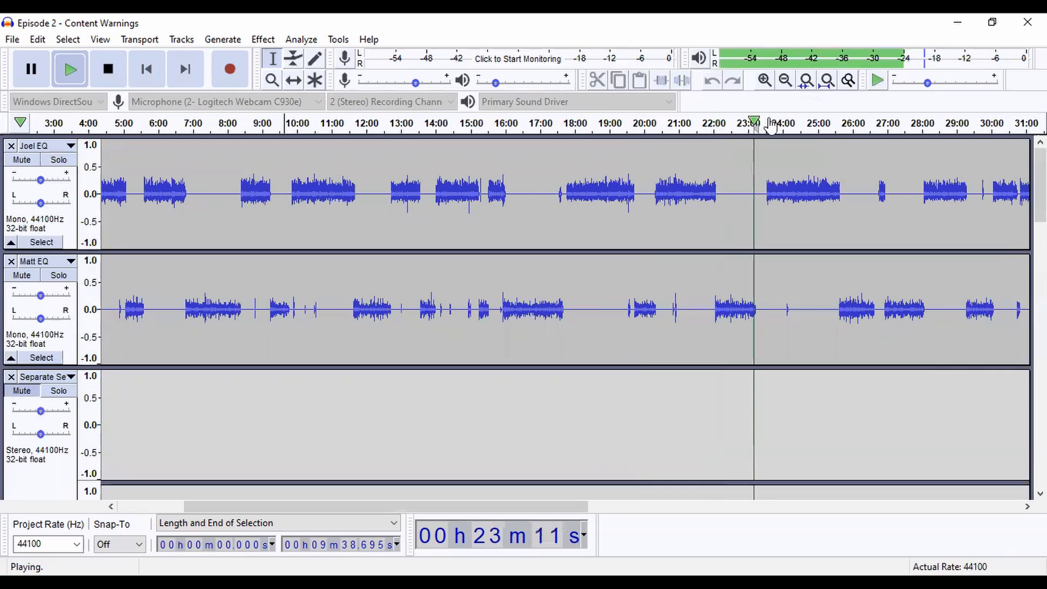
left_click(766, 83)
left_click(766, 82)
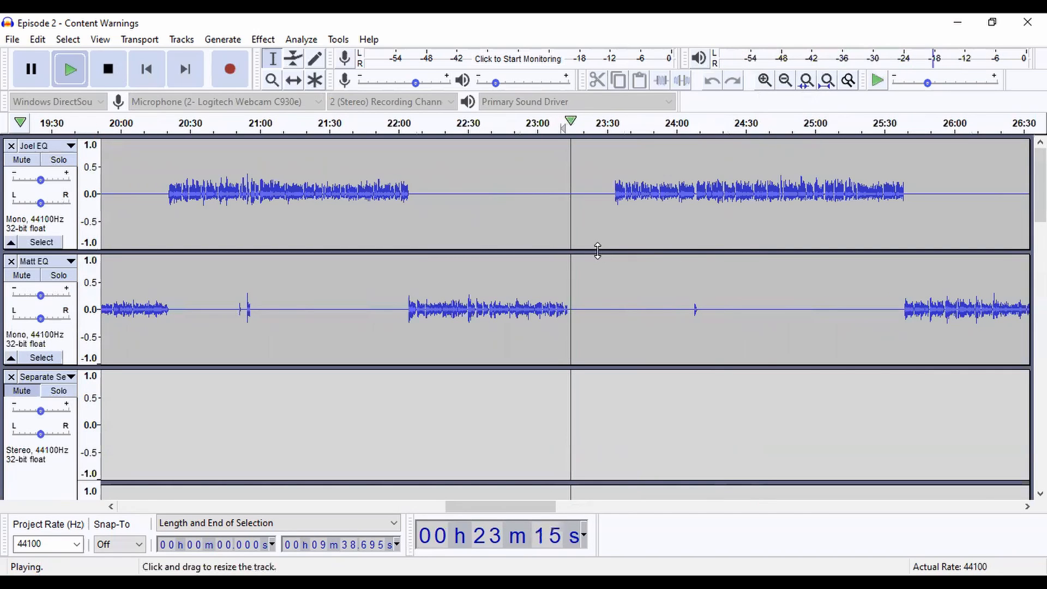
left_click(578, 228)
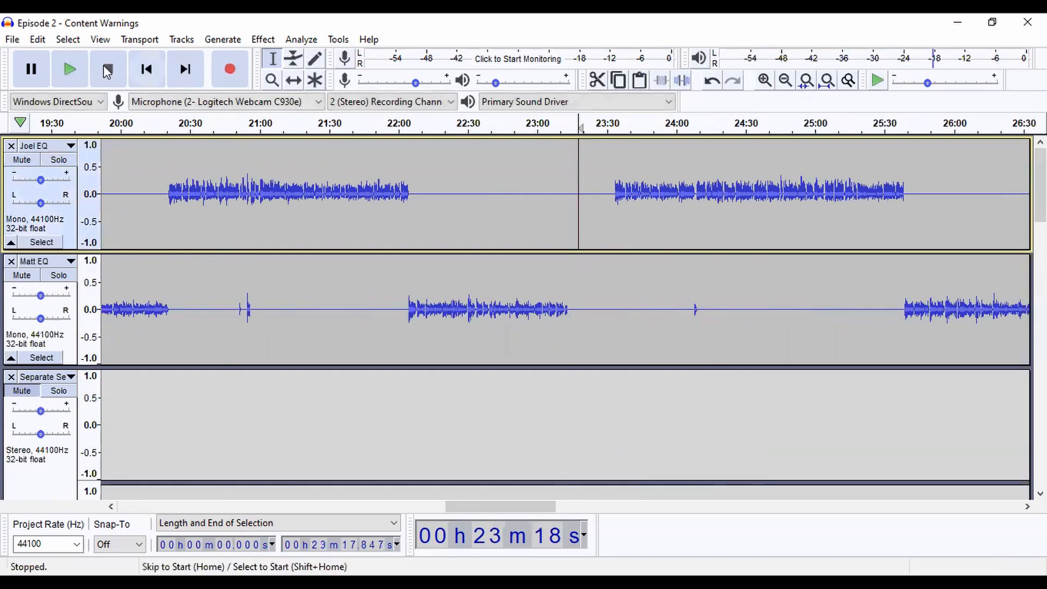
- Save the project under its current name
left_click(12, 39)
mouse_move(87, 132)
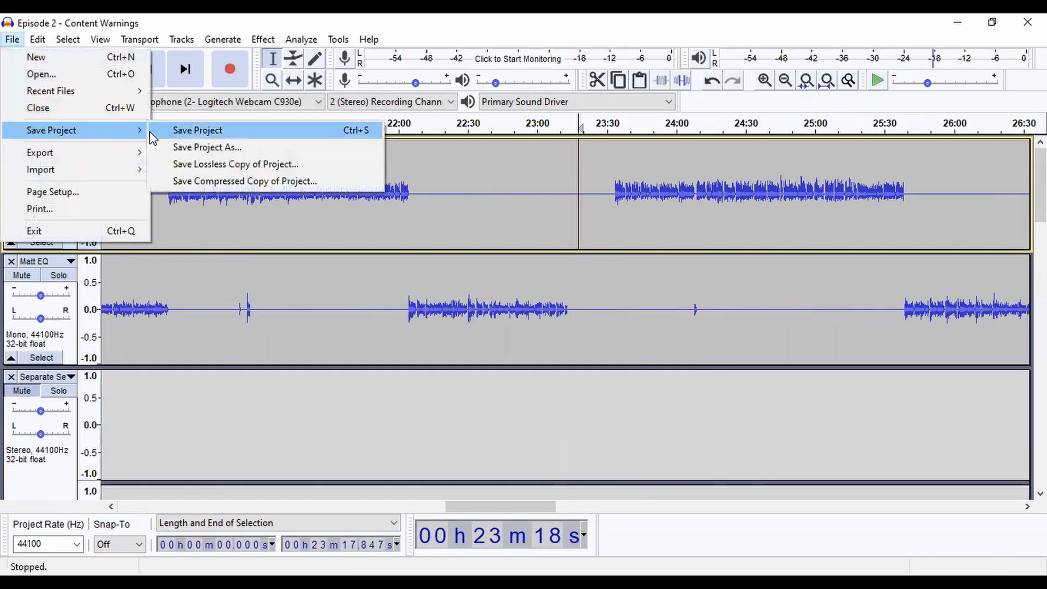
left_click(164, 132)
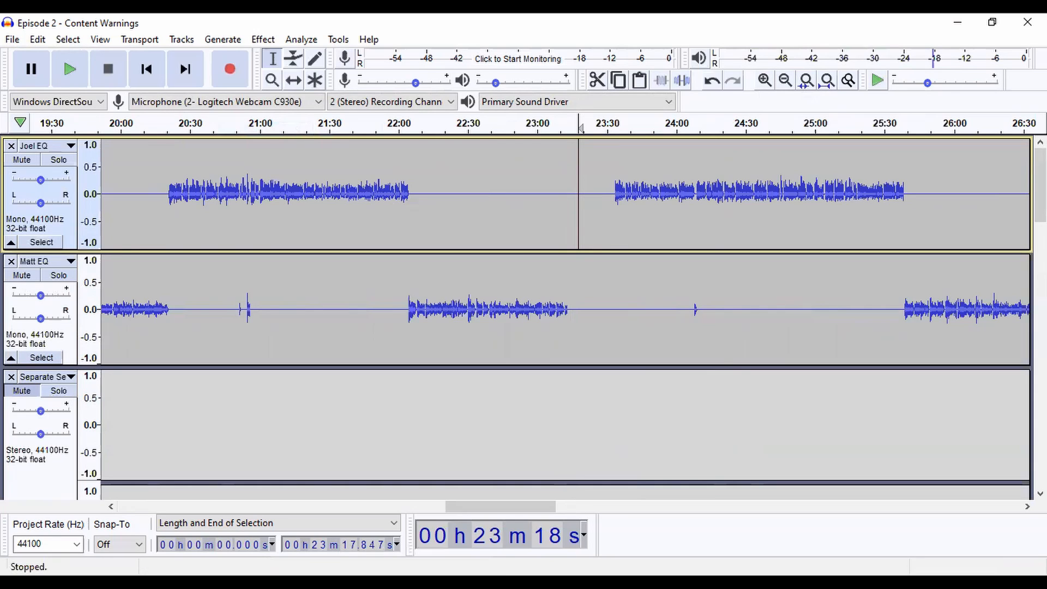
left_click(571, 584)
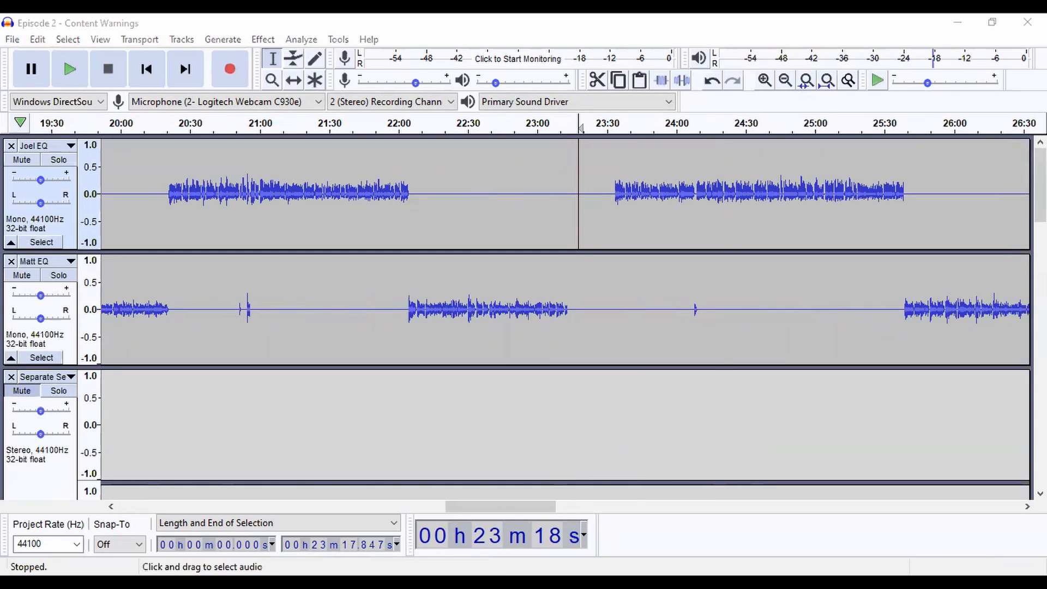